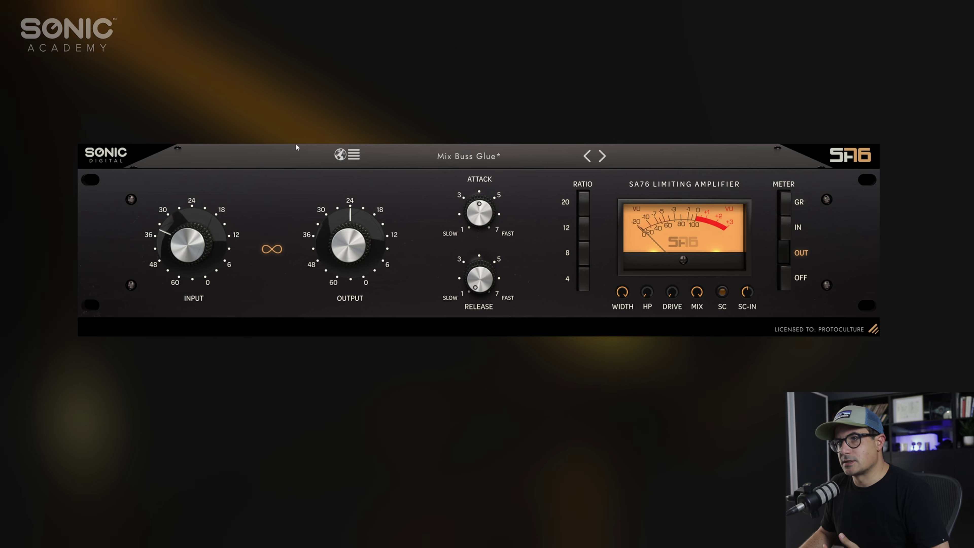
# - Open the preset options list, then close it again
pyautogui.click(354, 155)
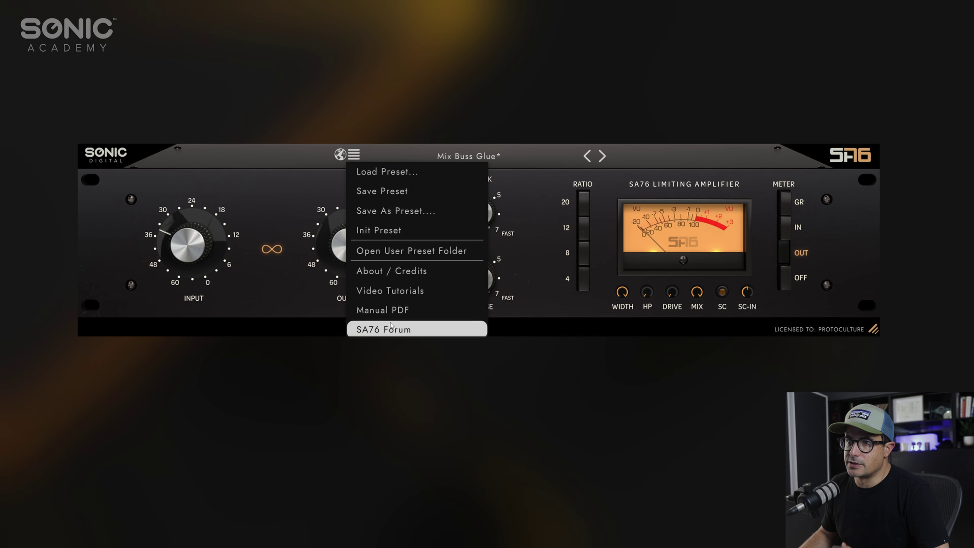
pyautogui.click(300, 216)
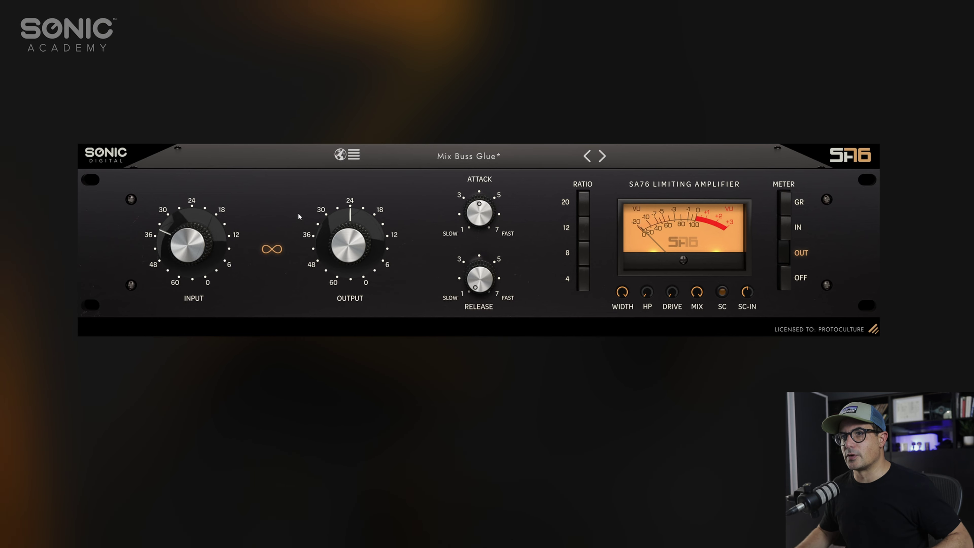
pyautogui.moveTo(210, 276)
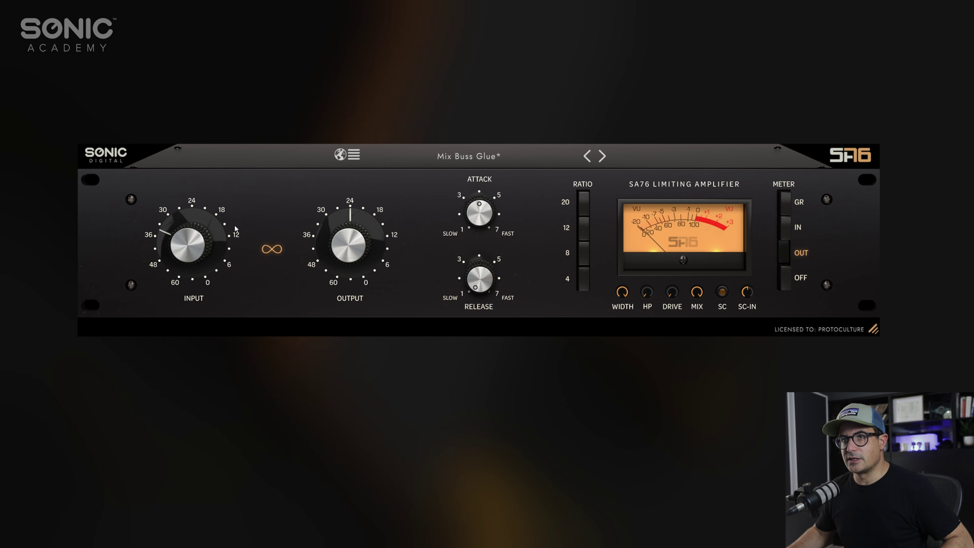
pyautogui.moveTo(210, 251)
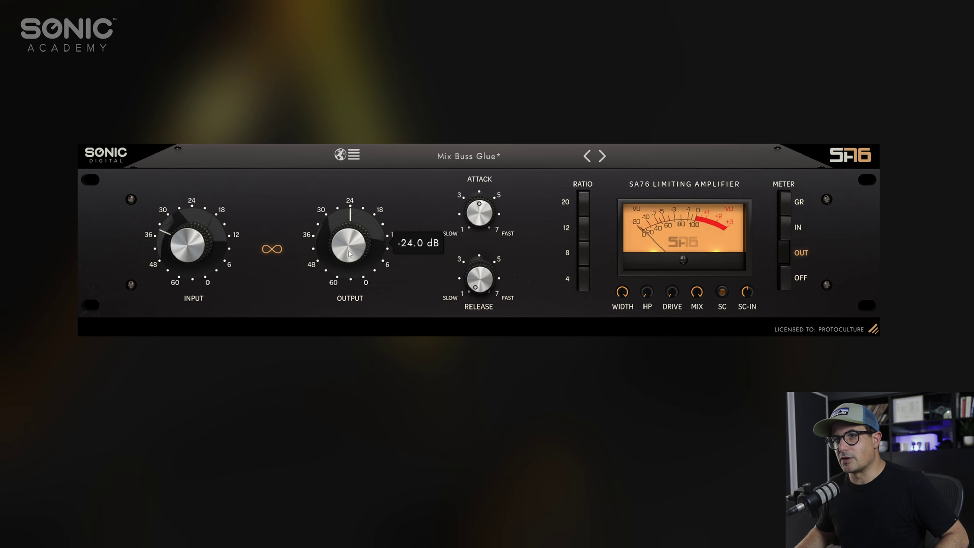
# - With input and output linked, set Input to about -26.3 dB while Output stays near -24 dB
pyautogui.moveTo(277, 253); pyautogui.dragTo(279, 245)
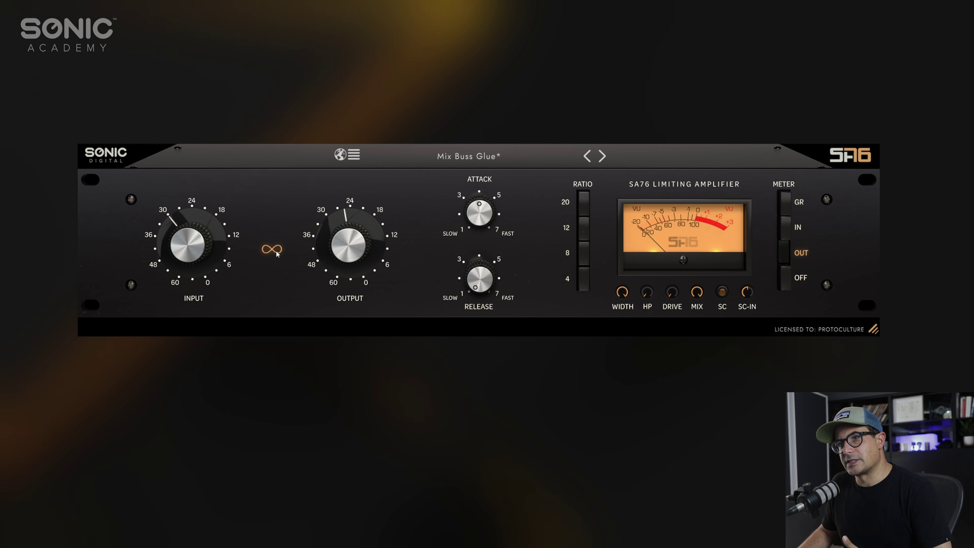
pyautogui.moveTo(225, 262); pyautogui.dragTo(200, 253)
pyautogui.moveTo(312, 238); pyautogui.dragTo(328, 232)
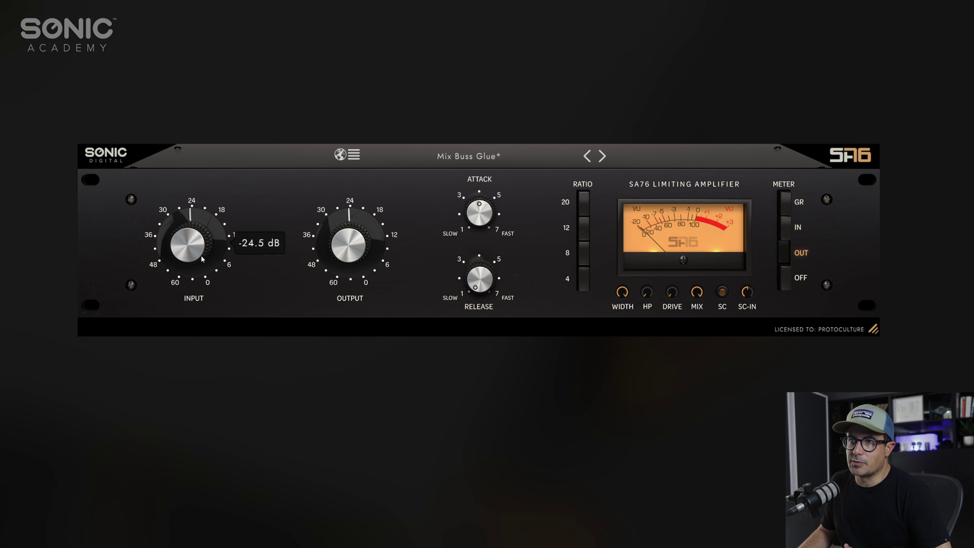
pyautogui.moveTo(209, 245); pyautogui.dragTo(201, 261)
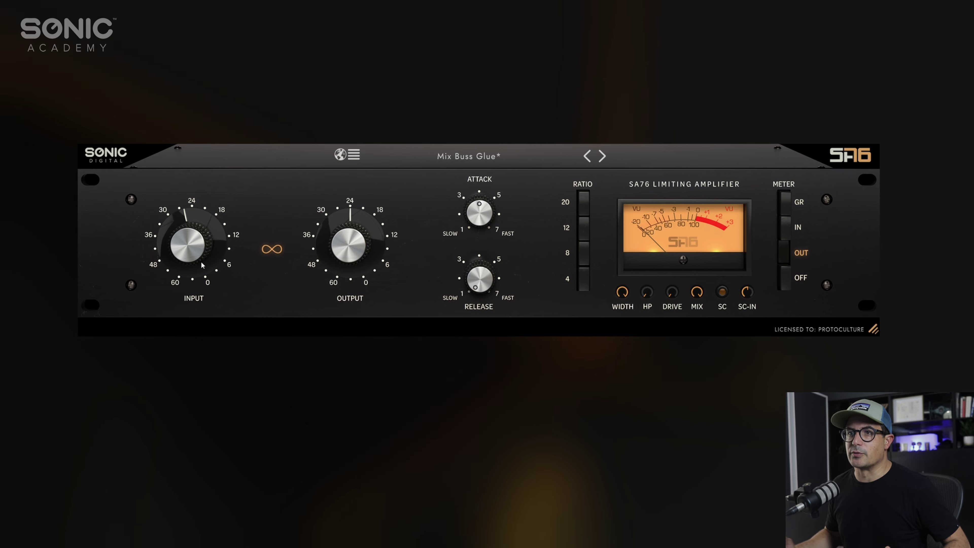
pyautogui.moveTo(164, 224)
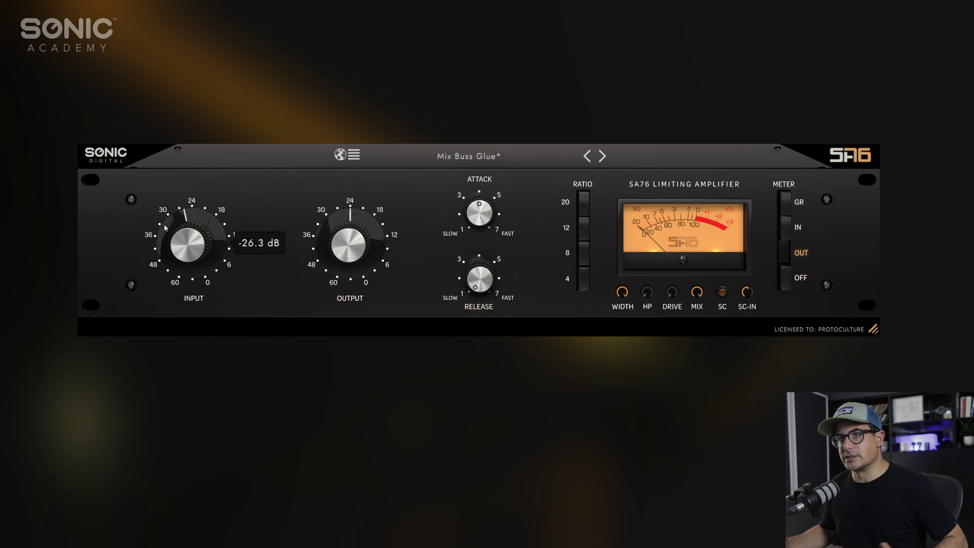
pyautogui.moveTo(481, 217)
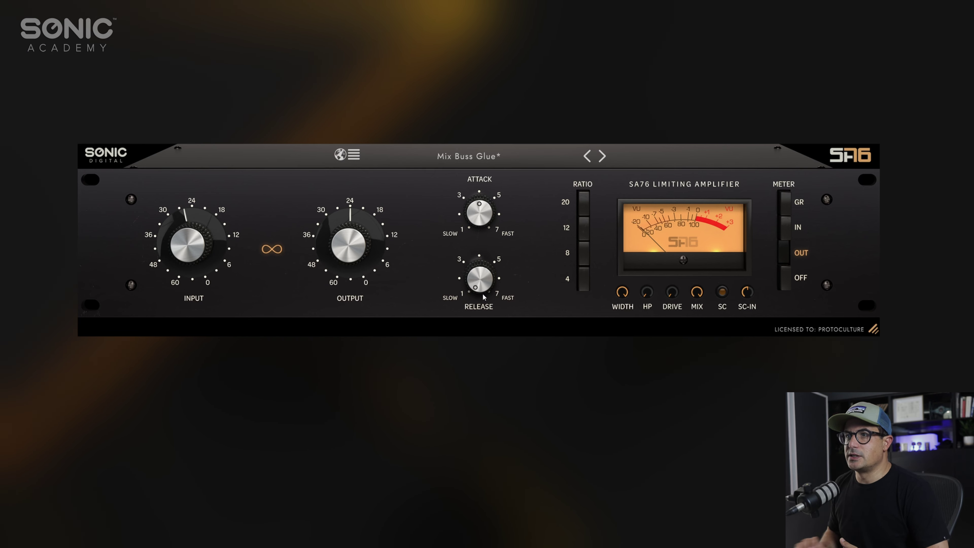
# - Swing the Attack knob up to 7, then back down to its slowest setting of 1
pyautogui.moveTo(478, 223); pyautogui.dragTo(492, 187)
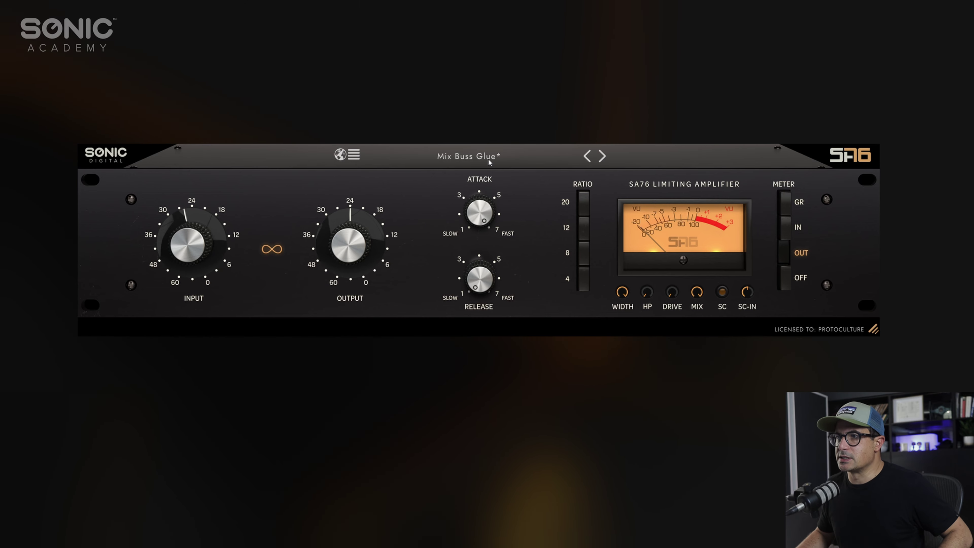
pyautogui.moveTo(482, 208); pyautogui.dragTo(479, 220)
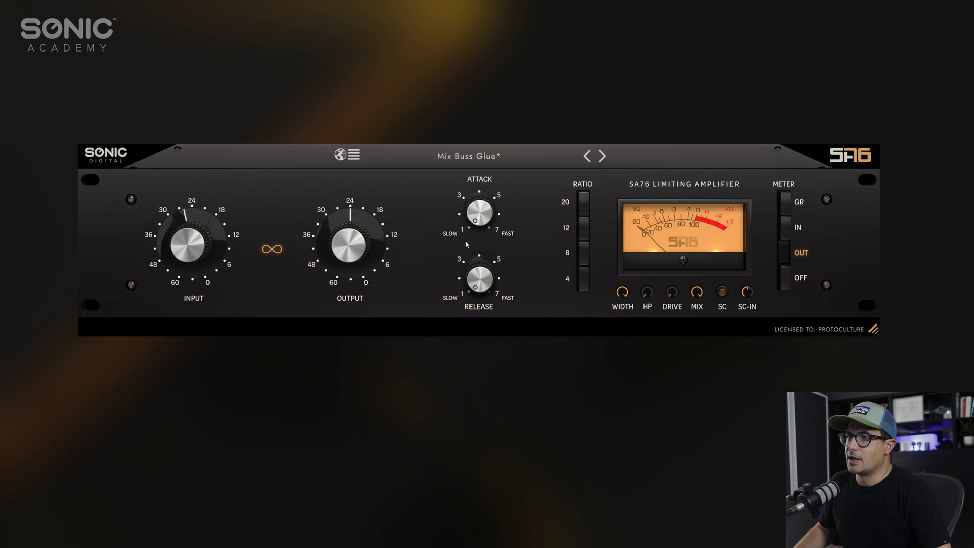
pyautogui.moveTo(483, 285)
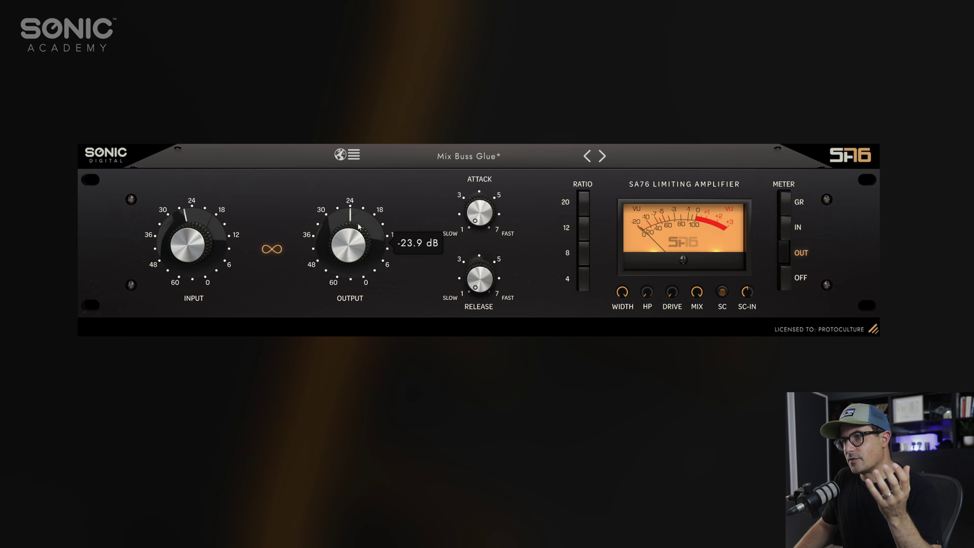
pyautogui.moveTo(477, 198)
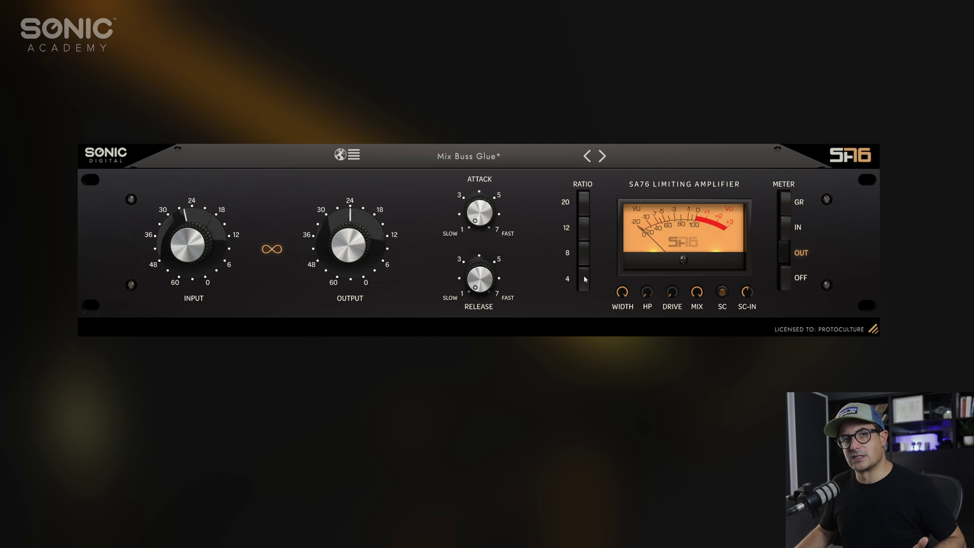
# - Try the 12:1, 20:1 and 8:1 ratios, then engage all four ratio buttons together
pyautogui.click(579, 228)
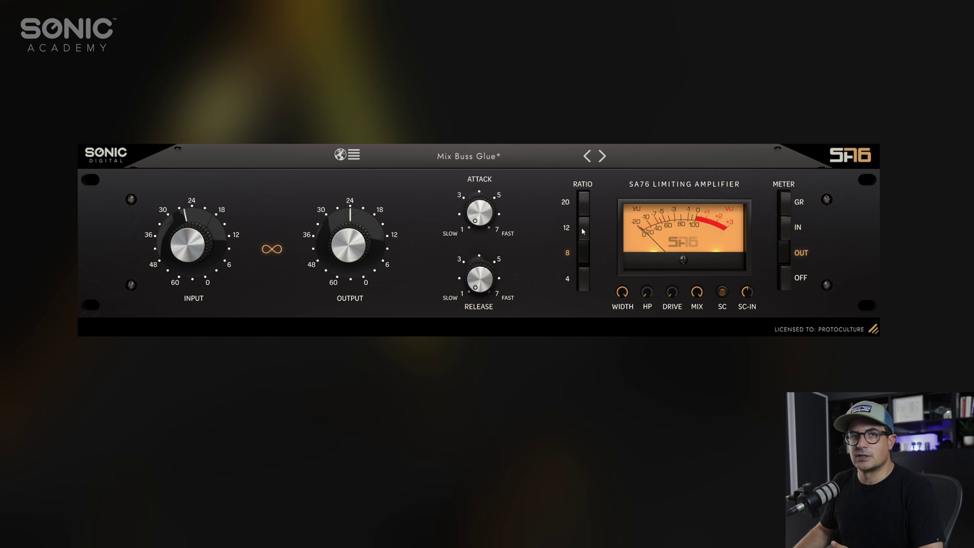
pyautogui.click(581, 209)
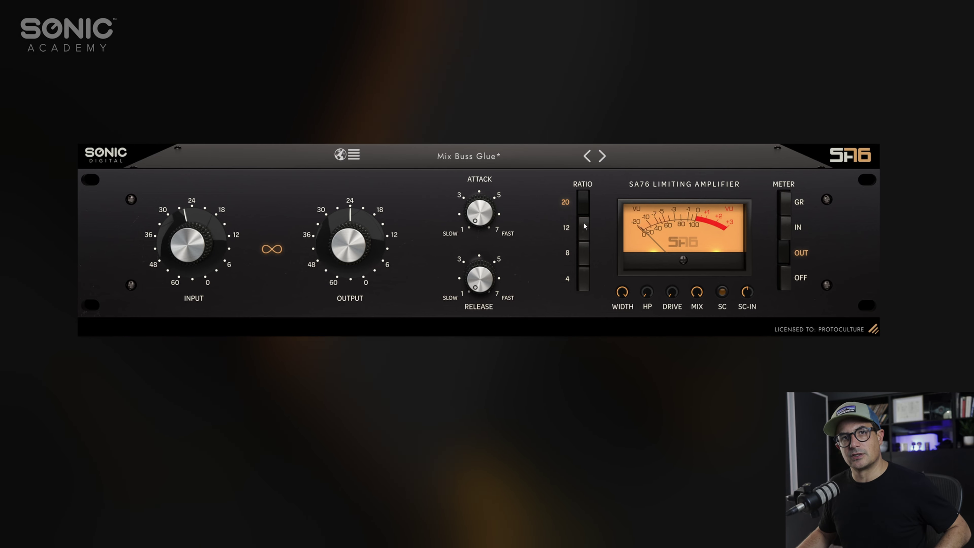
pyautogui.click(584, 226)
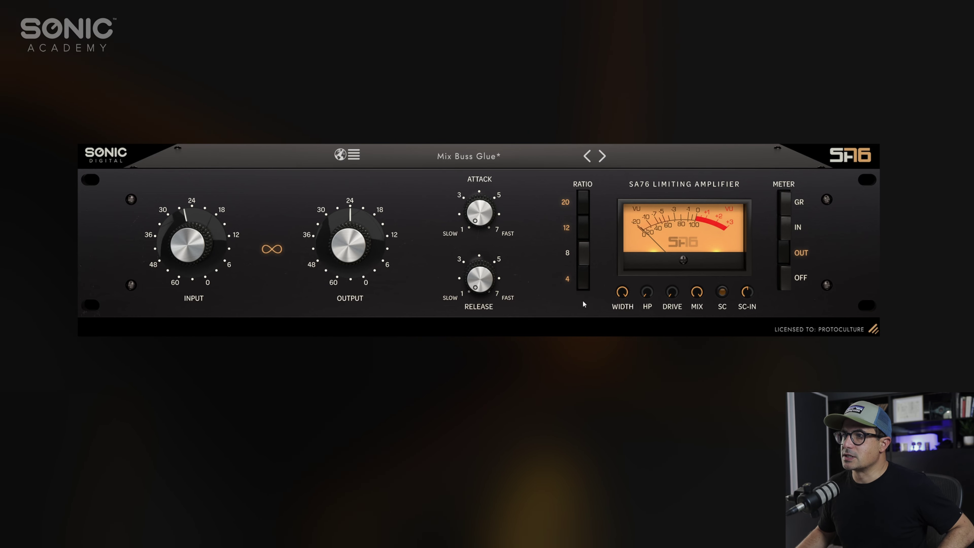
pyautogui.click(583, 256)
pyautogui.click(582, 207)
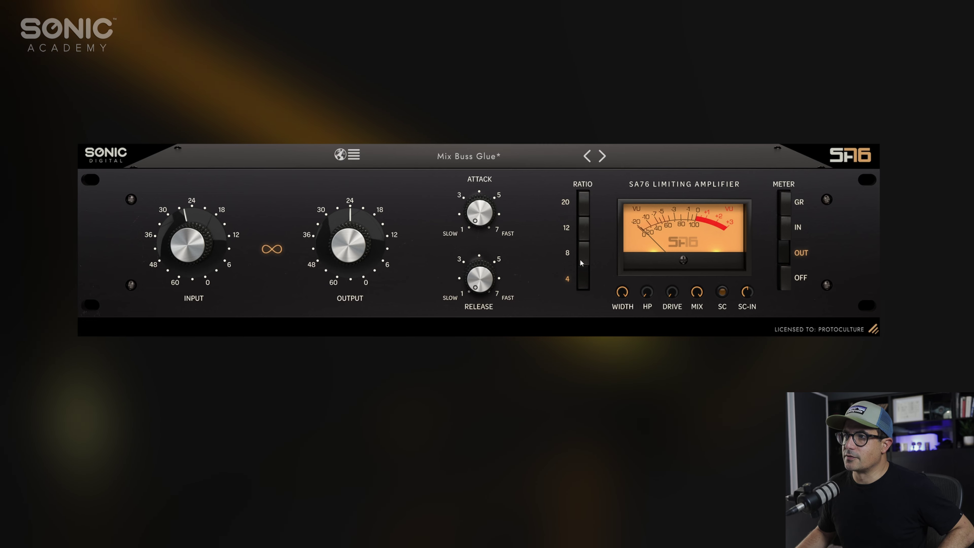
pyautogui.click(585, 210)
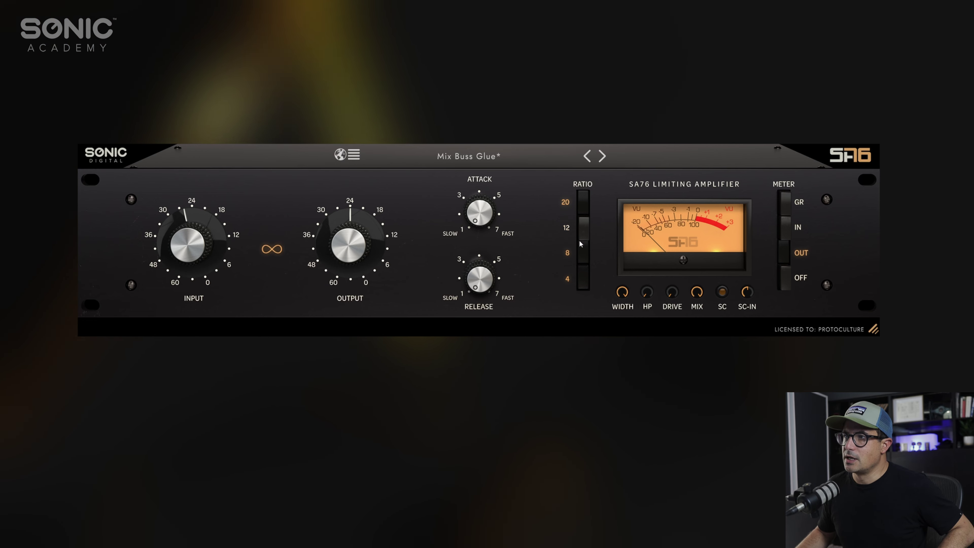
pyautogui.click(583, 230)
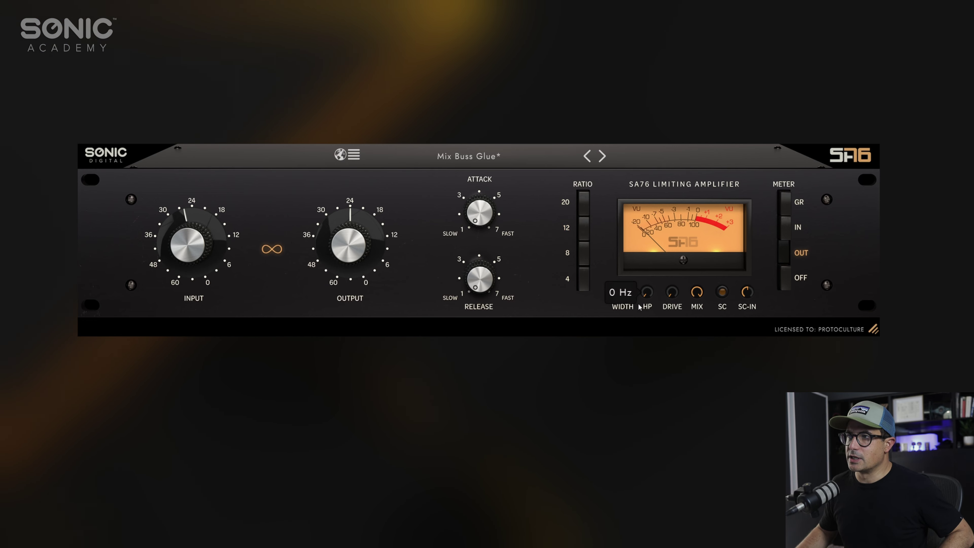
pyautogui.click(585, 254)
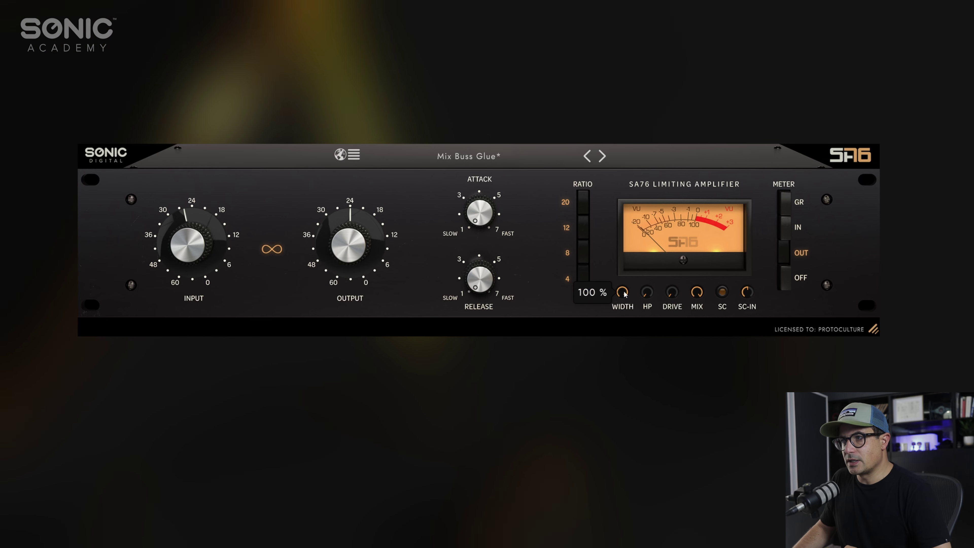
# - Turn the stereo Width down from 100% to 0%
pyautogui.moveTo(622, 292); pyautogui.dragTo(620, 387)
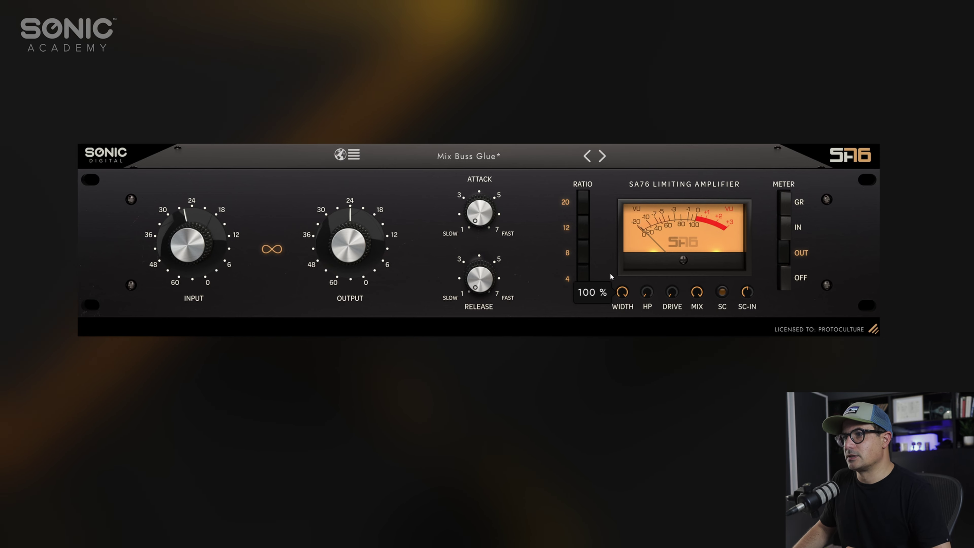
pyautogui.moveTo(621, 291); pyautogui.dragTo(622, 369)
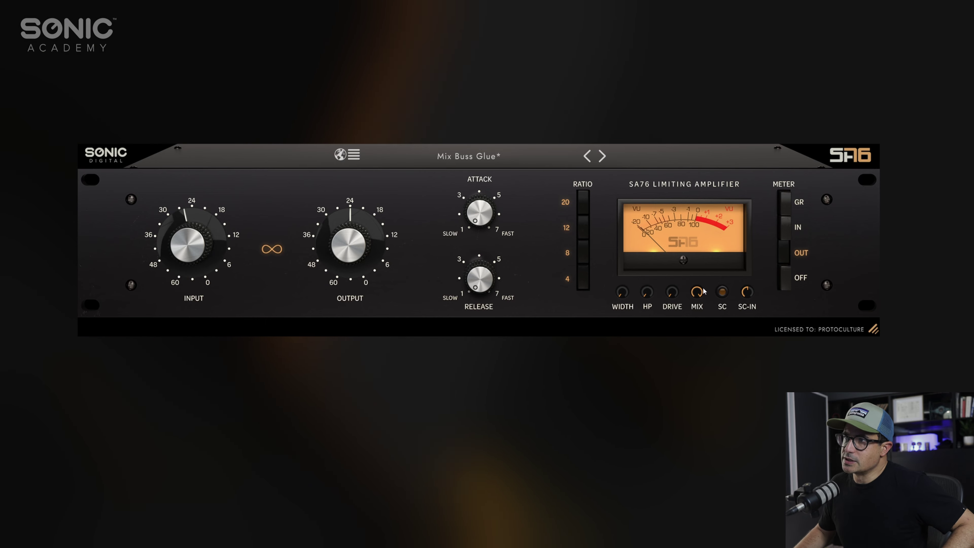
pyautogui.moveTo(701, 293)
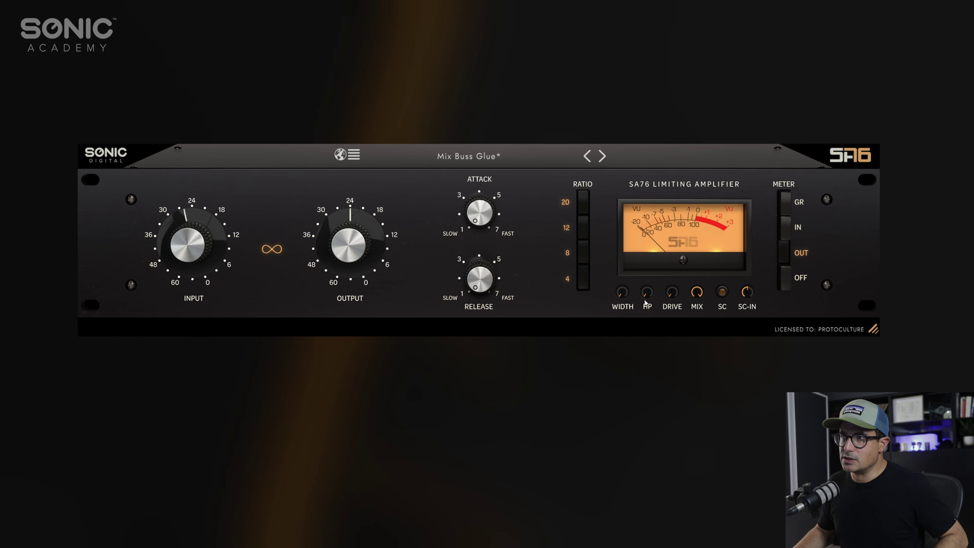
# - Raise the high-pass filter briefly, then reset it to 0 Hz
pyautogui.moveTo(648, 295)
pyautogui.moveTo(648, 294)
pyautogui.mouseDown()
pyautogui.moveTo(657, 275)
pyautogui.moveTo(651, 296)
pyautogui.mouseUp()
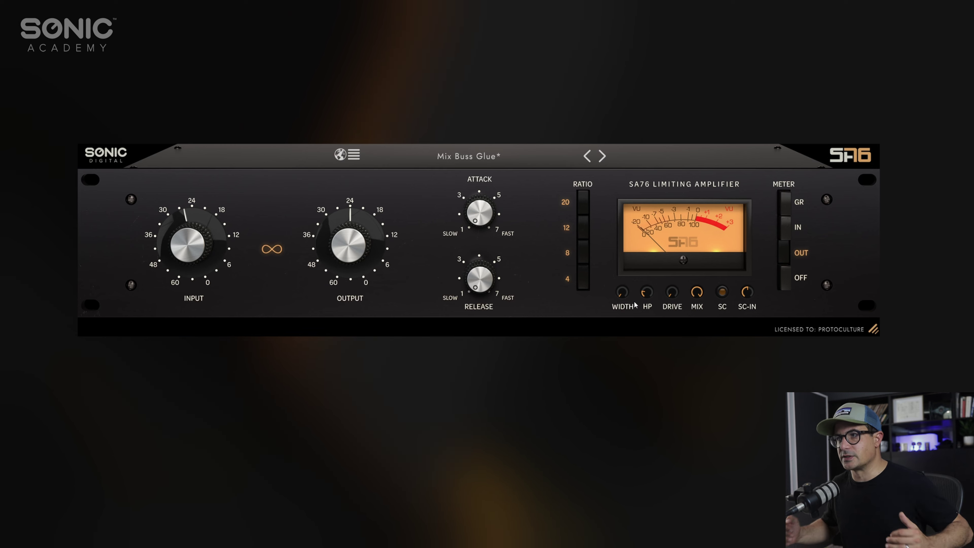
pyautogui.doubleClick(648, 291)
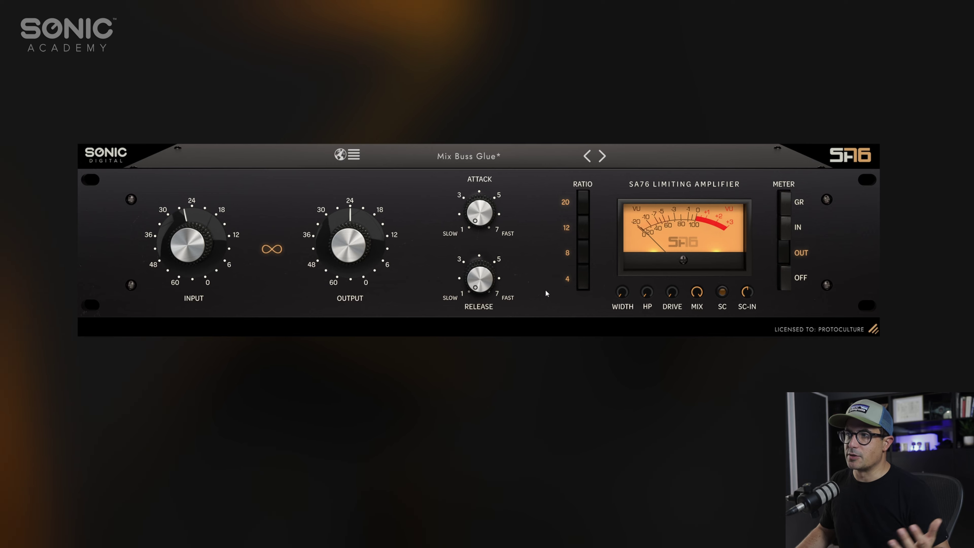
pyautogui.moveTo(749, 293)
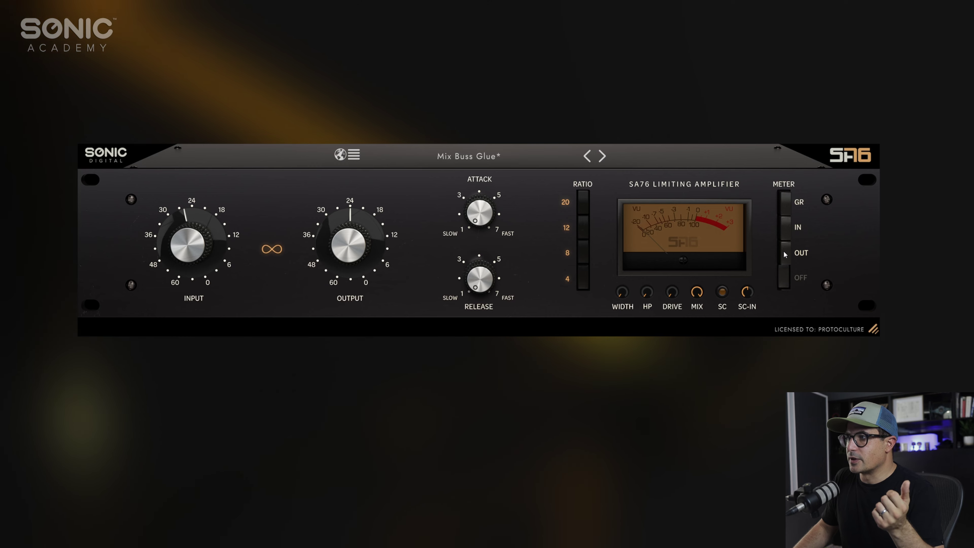
# - Switch the Meter section to GR so the VU meter shows gain reduction
pyautogui.click(782, 209)
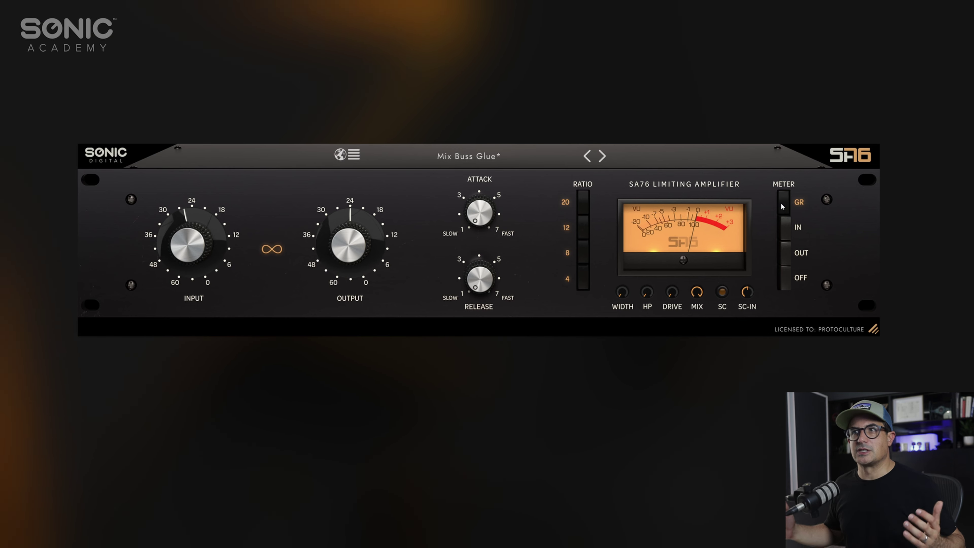
pyautogui.moveTo(387, 234)
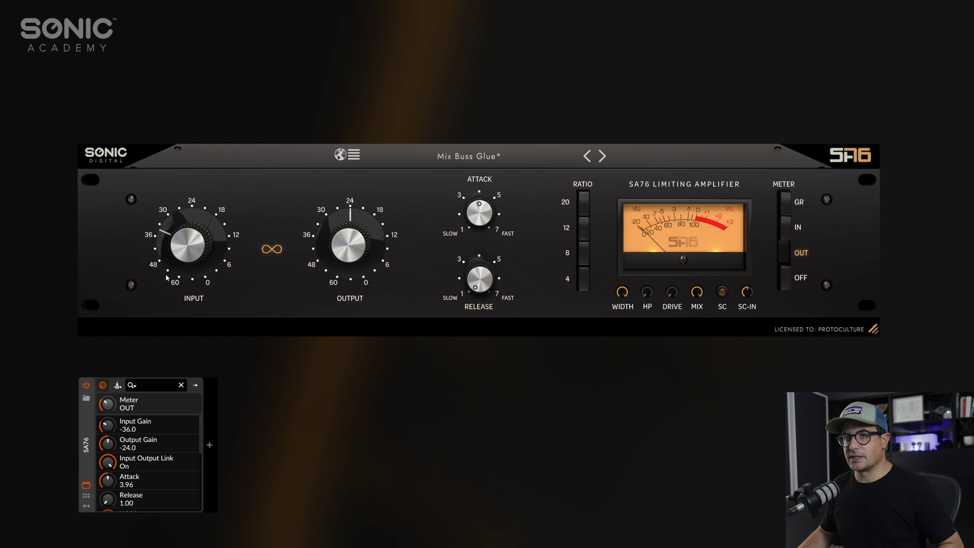
# - Bypass and re-enable the compressor twice to compare the bus with and without it
pyautogui.moveTo(173, 260)
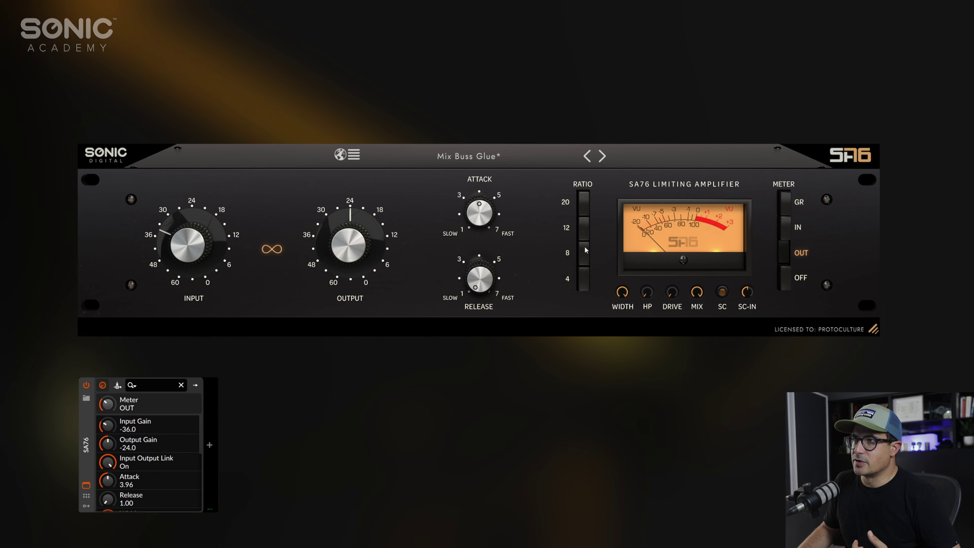
pyautogui.click(88, 386)
pyautogui.click(88, 386)
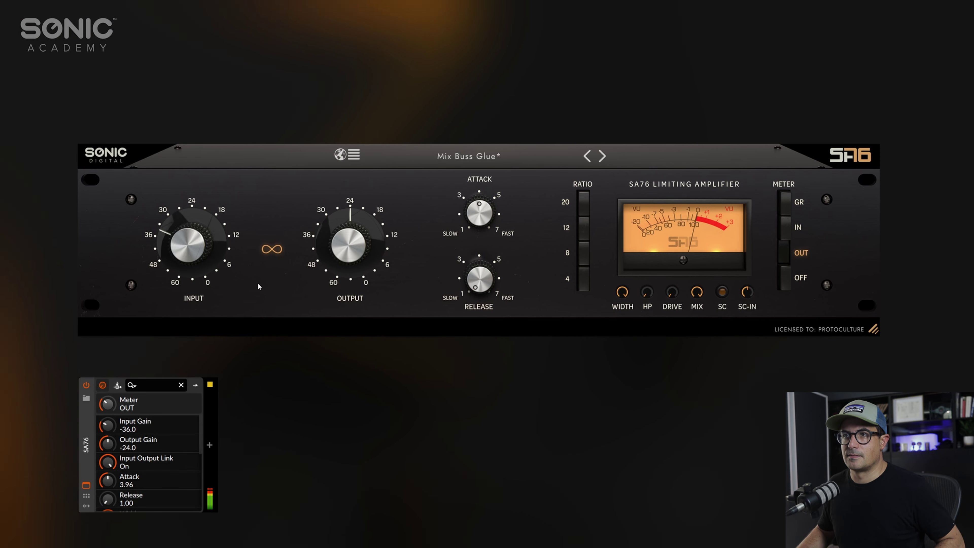
pyautogui.scroll(3, 338, 252)
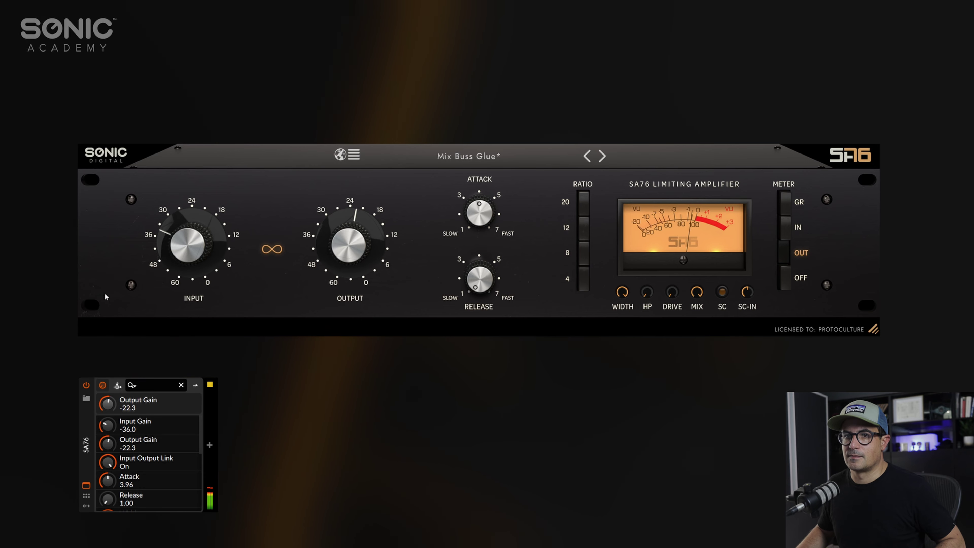
pyautogui.click(88, 387)
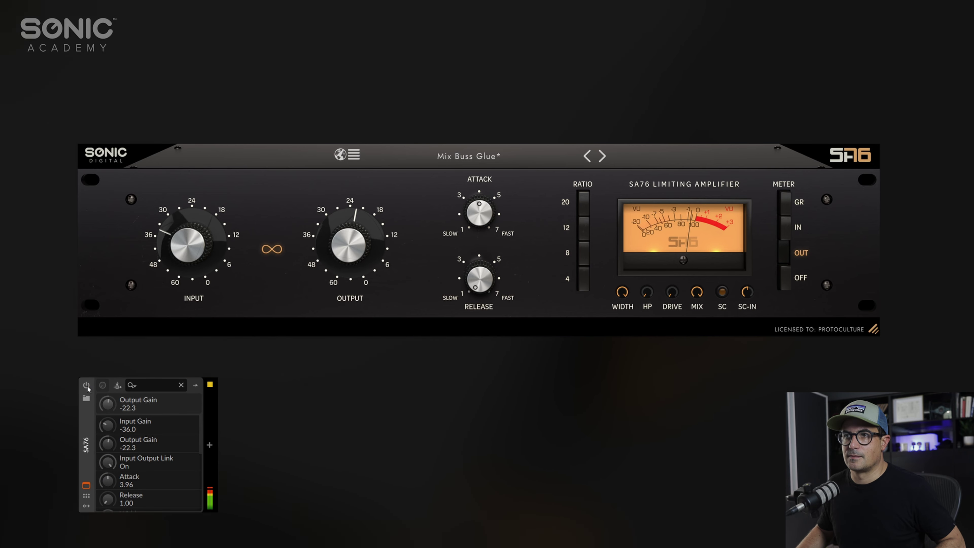
pyautogui.click(88, 387)
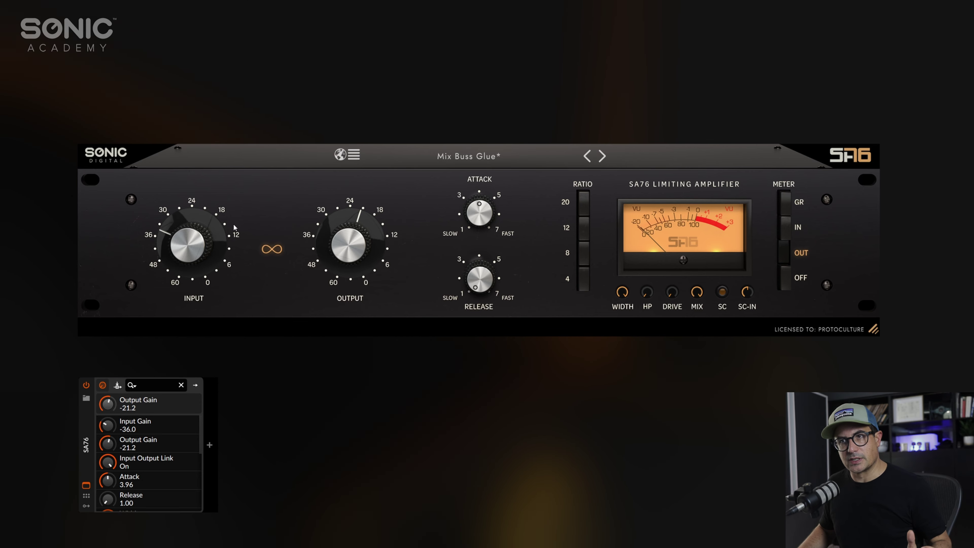
# - Raise Output to -20.2 dB and lower Input to -39.8 dB
pyautogui.moveTo(356, 244)
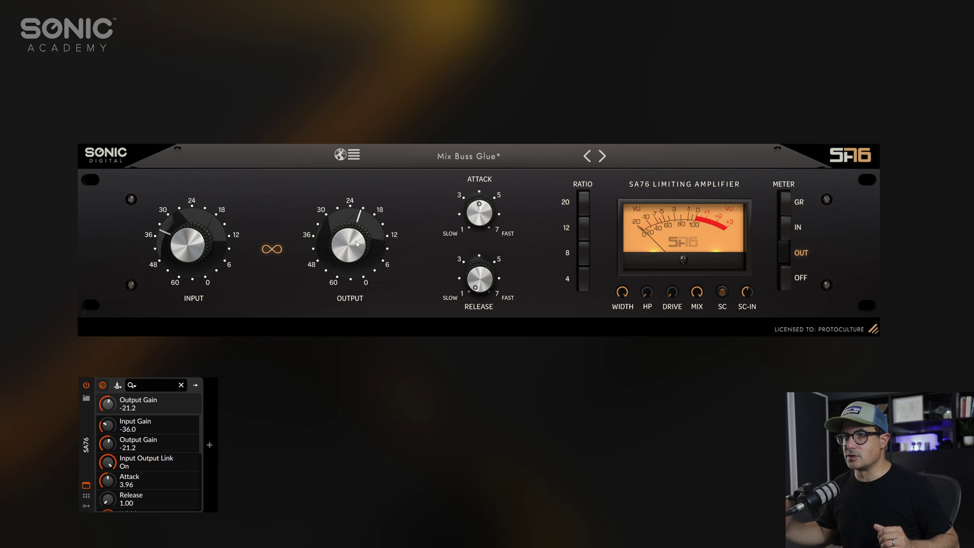
pyautogui.scroll(5, 356, 242)
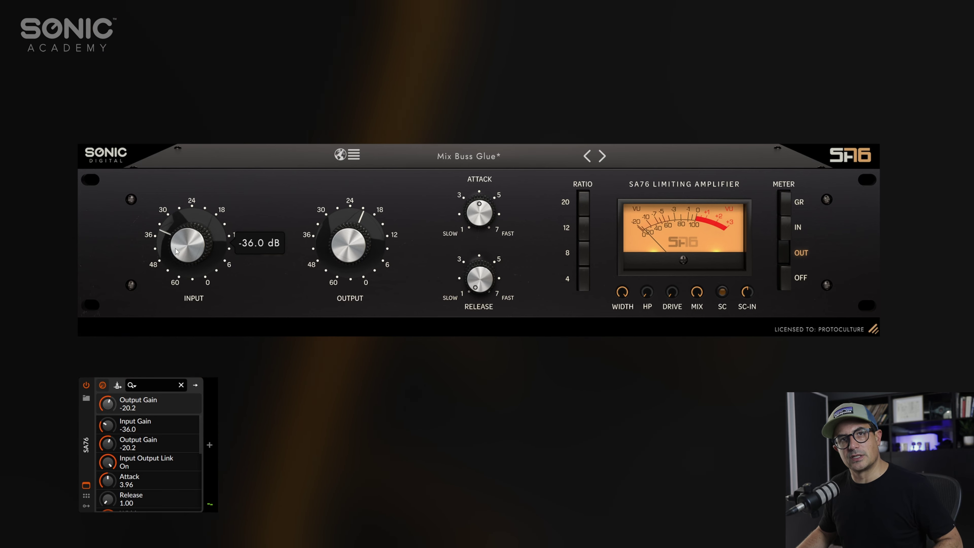
pyautogui.moveTo(185, 248)
pyautogui.mouseDown()
pyautogui.moveTo(187, 238)
pyautogui.moveTo(187, 248)
pyautogui.mouseUp()
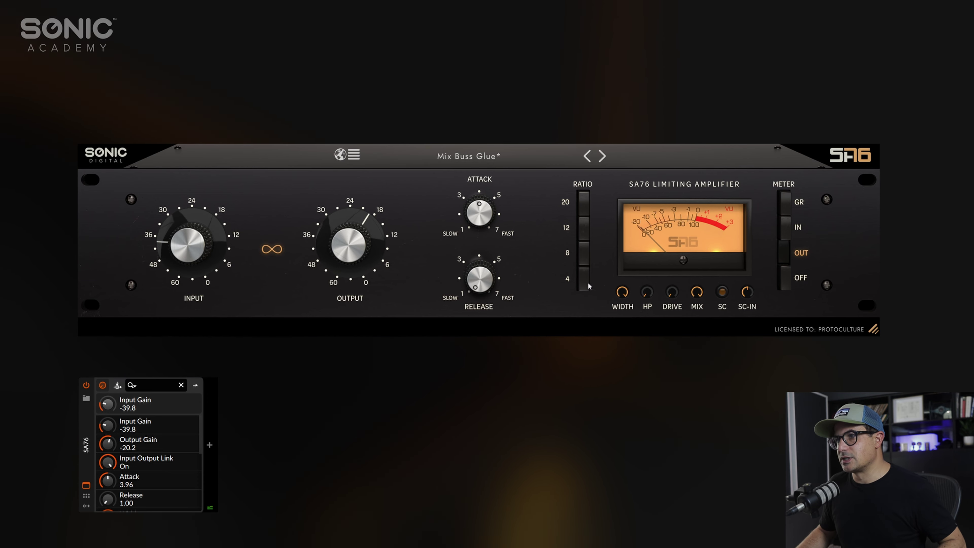
# - Set an 8:1 ratio, meter GR, Input to -43.1 dB and Output to -13.9 dB
pyautogui.click(588, 282)
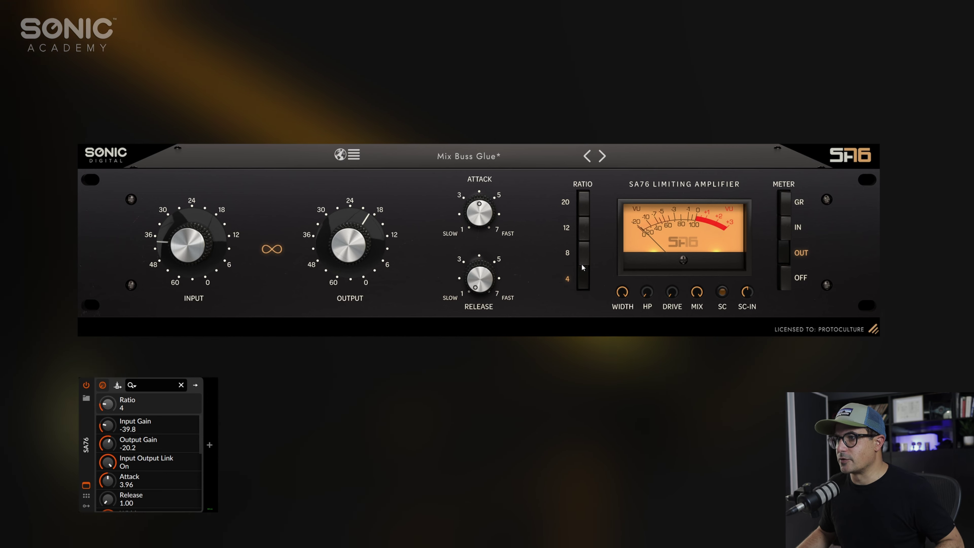
pyautogui.click(582, 257)
pyautogui.scroll(1, 204, 259)
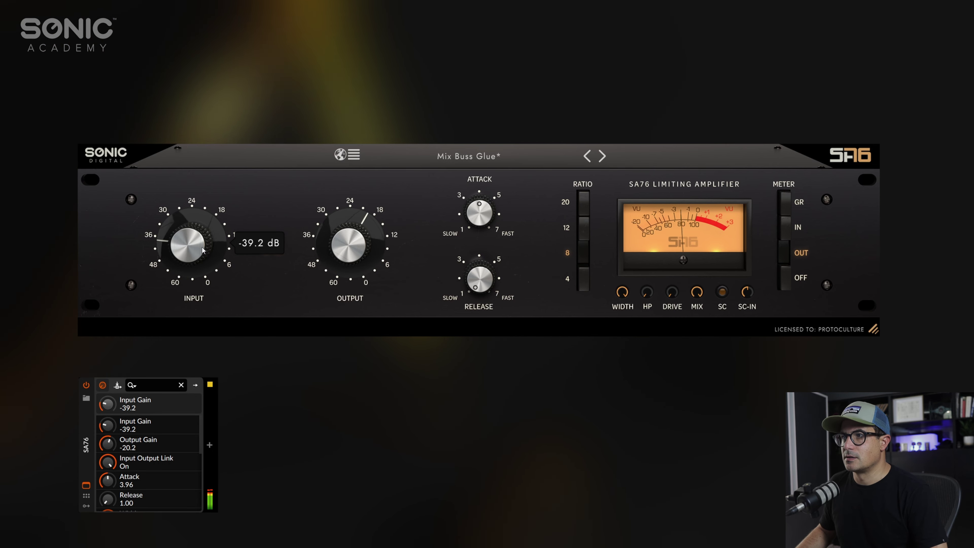
pyautogui.click(785, 204)
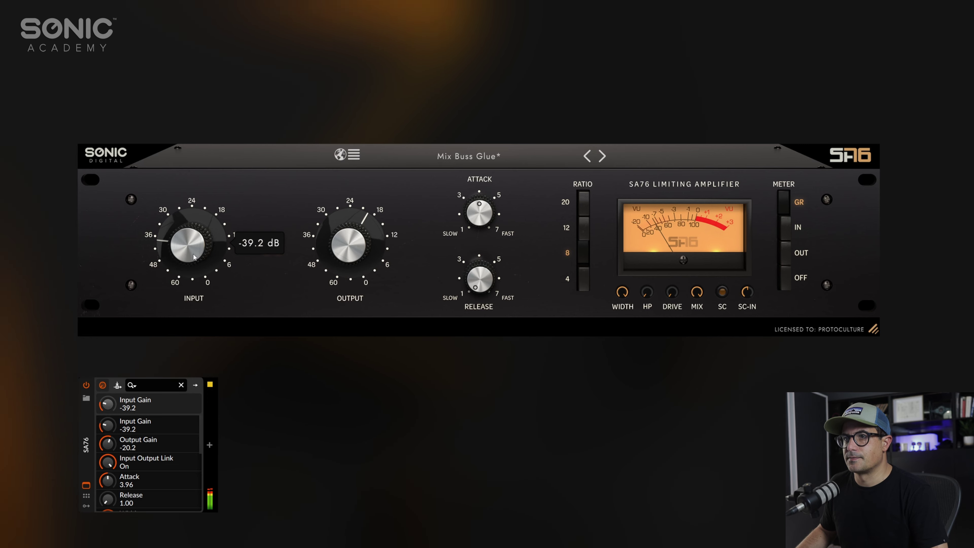
pyautogui.scroll(-9, 193, 263)
pyautogui.scroll(3, 193, 263)
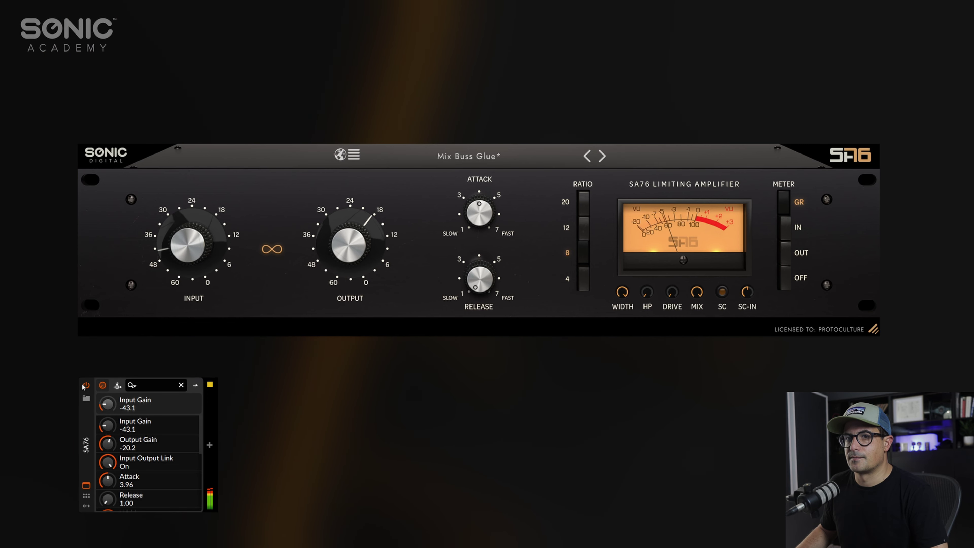
# - Toggle the compressor off and on twice to compare the result
pyautogui.click(86, 385)
pyautogui.click(85, 386)
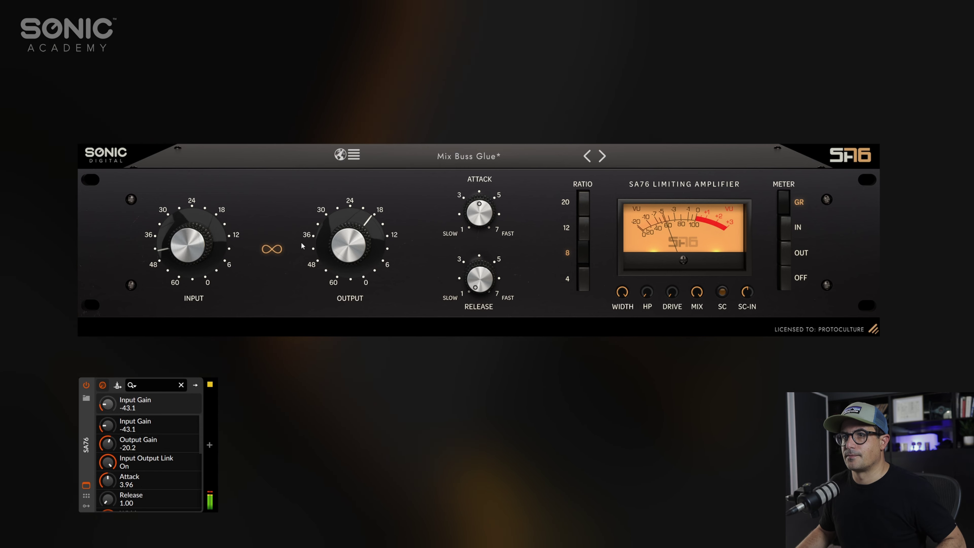
pyautogui.scroll(6, 360, 244)
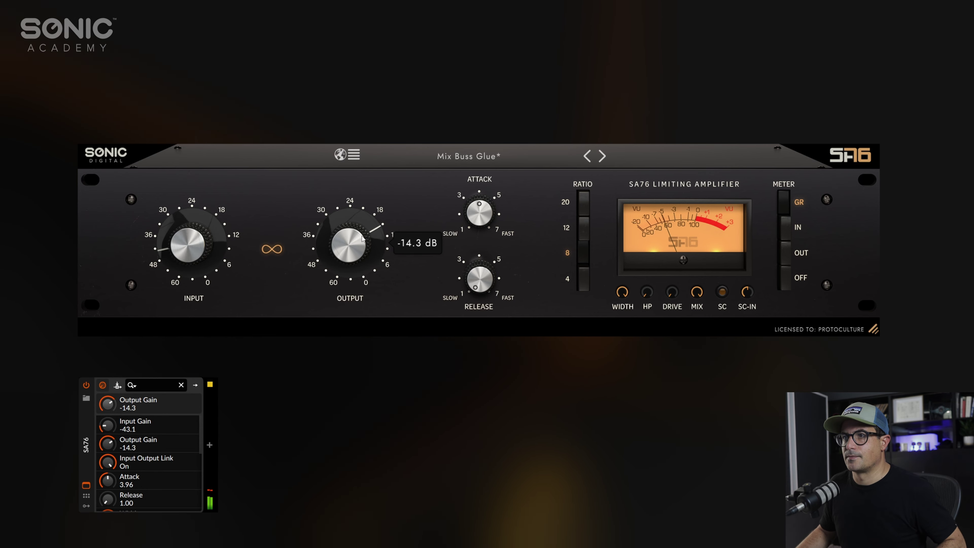
pyautogui.click(87, 386)
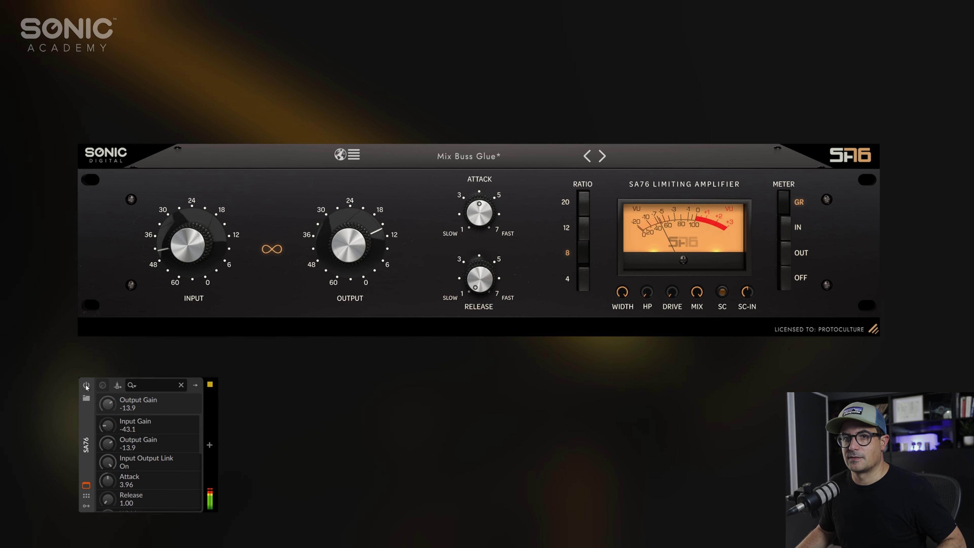
pyautogui.click(86, 386)
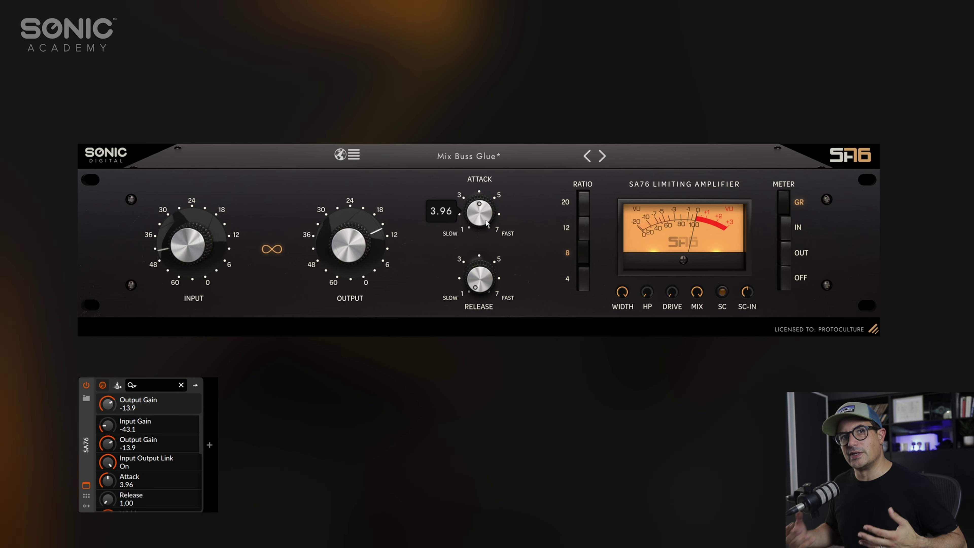
# - Set Attack to 7.00, raise Input to about -37.6 dB, and select the 12:1 ratio
pyautogui.moveTo(484, 229); pyautogui.dragTo(495, 178)
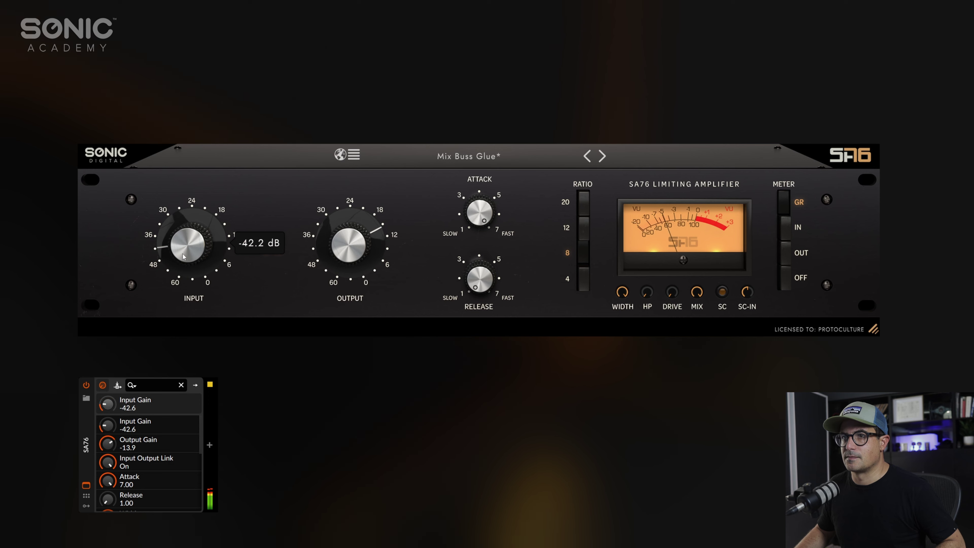
pyautogui.moveTo(182, 254); pyautogui.dragTo(185, 249)
pyautogui.click(583, 228)
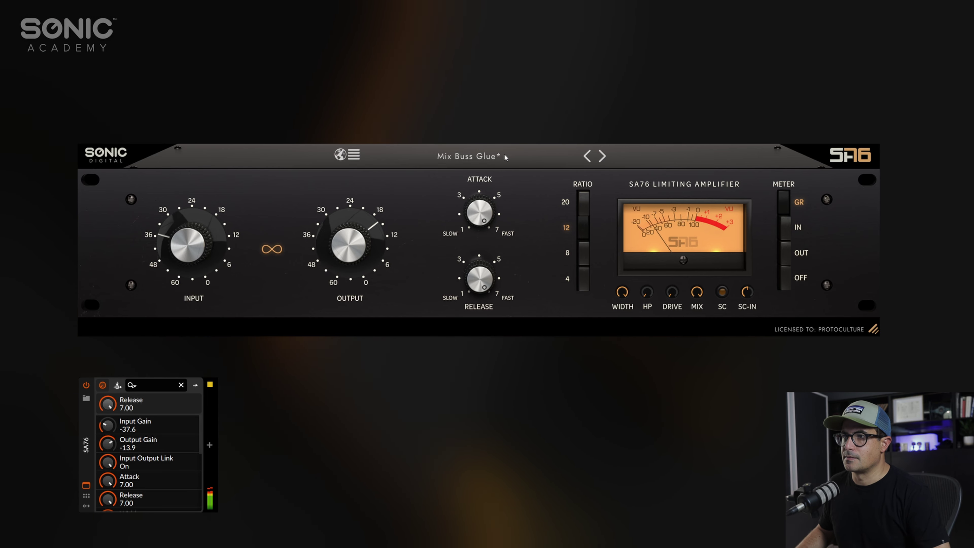
# - Bring the Attack back down from 7.00 to 3.76
pyautogui.moveTo(480, 282)
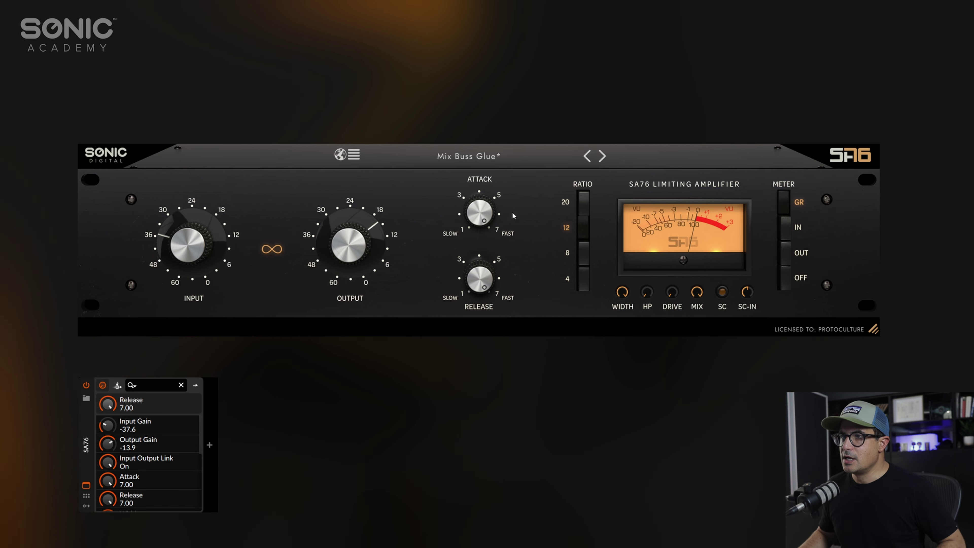
pyautogui.moveTo(480, 211)
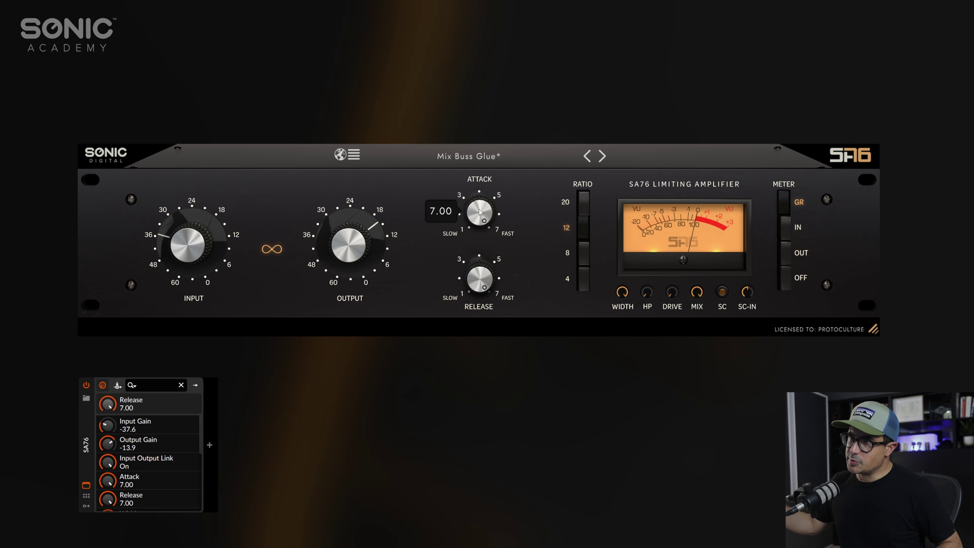
pyautogui.moveTo(477, 218); pyautogui.dragTo(478, 234)
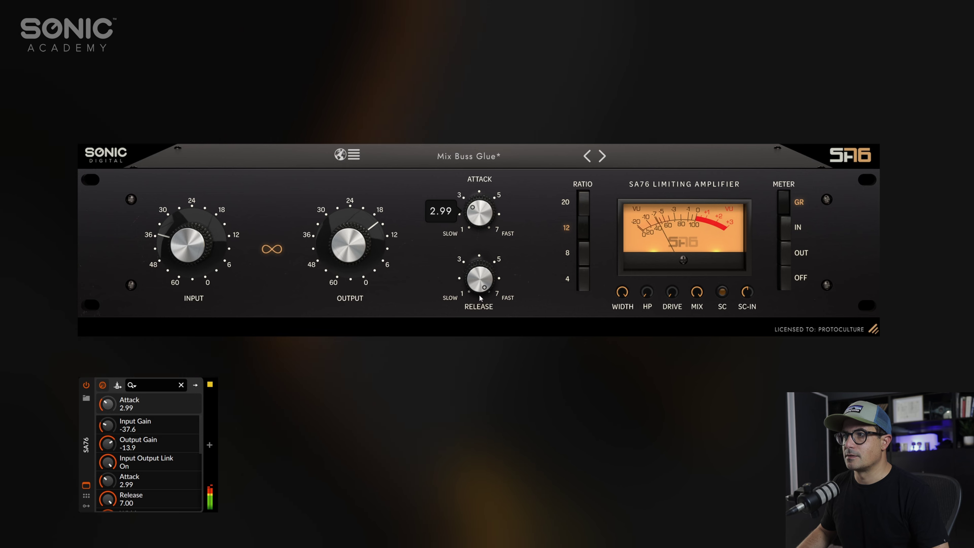
pyautogui.moveTo(478, 293); pyautogui.dragTo(480, 279)
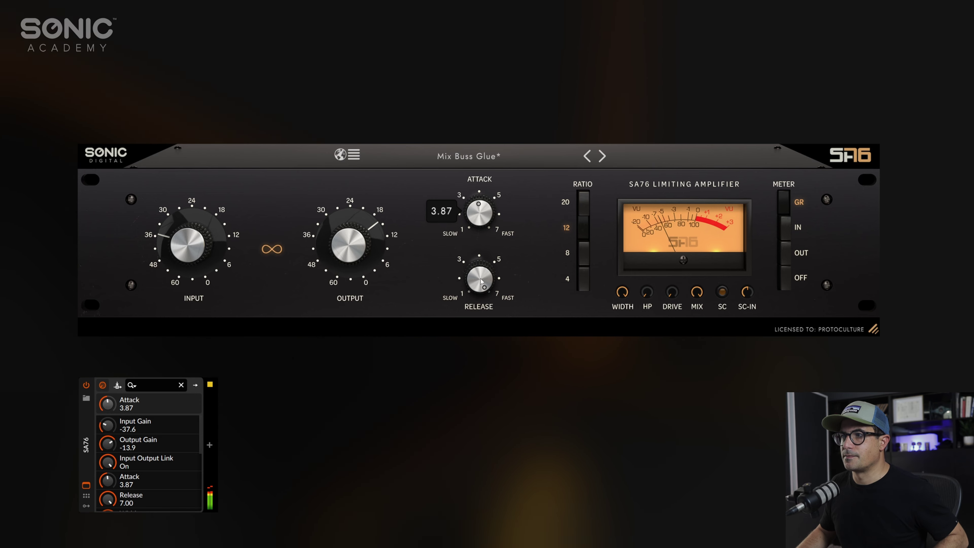
pyautogui.scroll(-1, 477, 224)
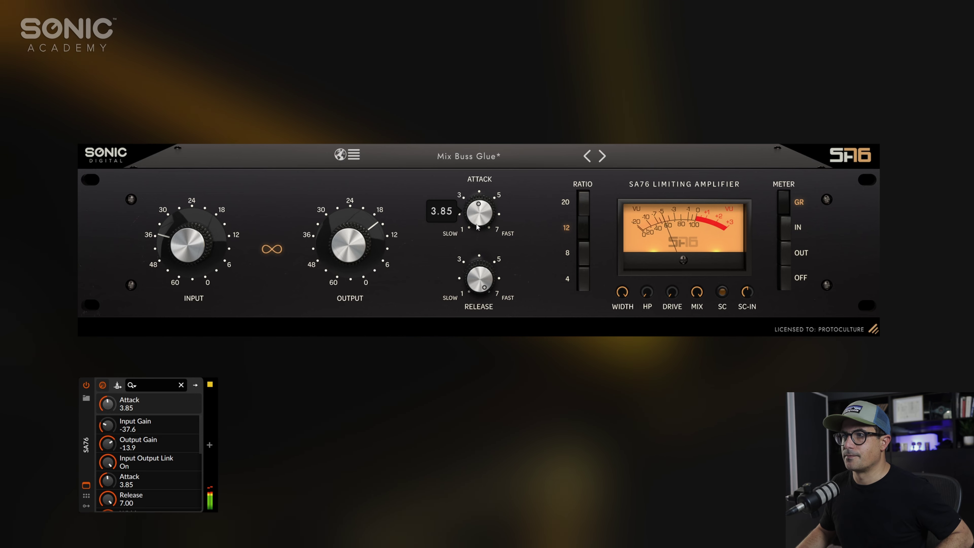
# - Engage all four ratios, A/B with bypass, and raise the sidechain high-pass to 147 Hz
pyautogui.keyDown('shift'); pyautogui.click(583, 205); pyautogui.keyUp('shift')
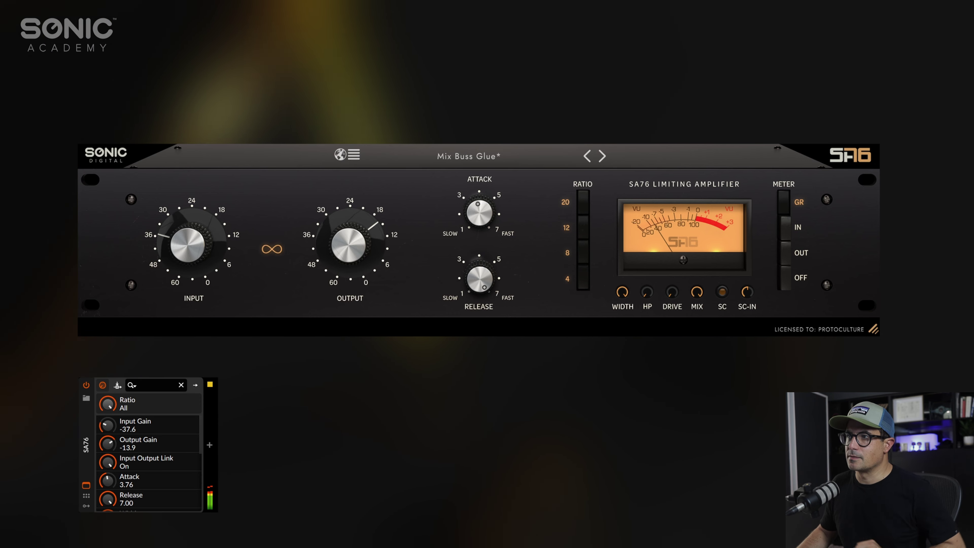
pyautogui.click(87, 385)
pyautogui.click(87, 386)
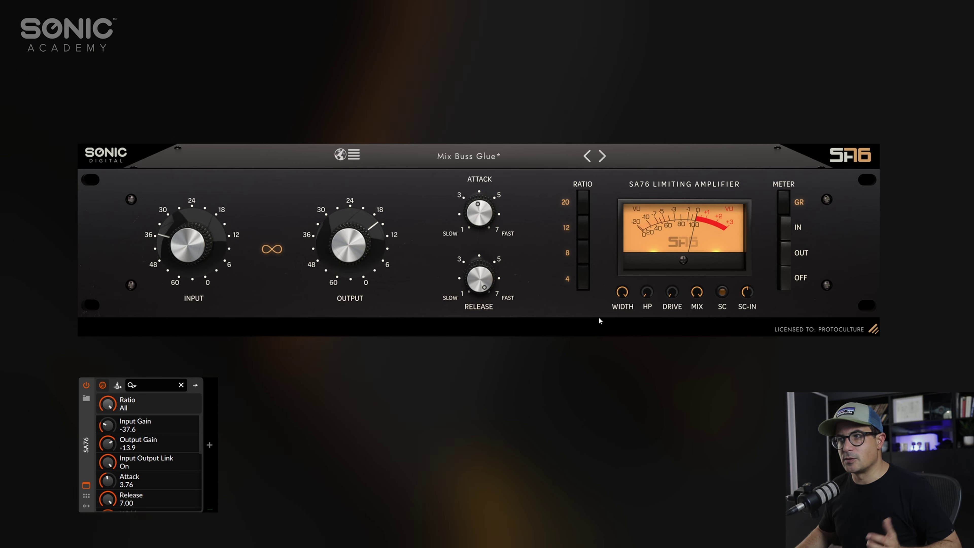
pyautogui.moveTo(649, 292)
pyautogui.mouseDown()
pyautogui.moveTo(657, 256)
pyautogui.moveTo(651, 299)
pyautogui.moveTo(648, 290)
pyautogui.mouseUp()
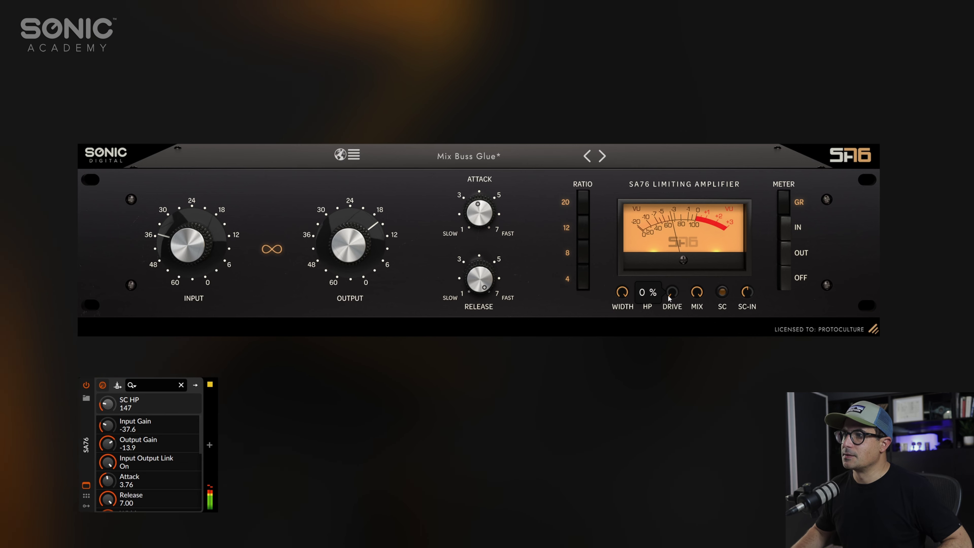
# - Reduce the Mix of compressed signal and settle Drive at 46%
pyautogui.moveTo(675, 295)
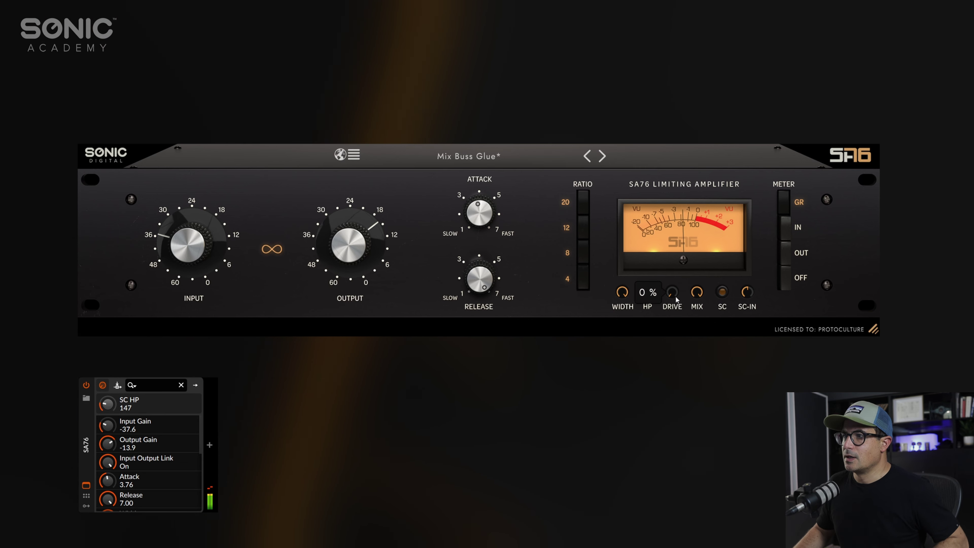
pyautogui.moveTo(682, 281); pyautogui.dragTo(681, 232)
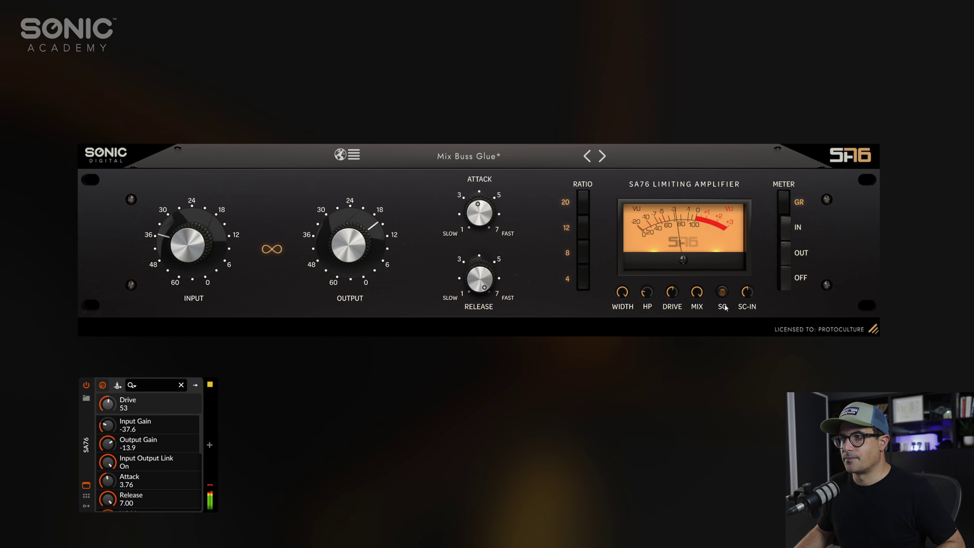
pyautogui.click(622, 292)
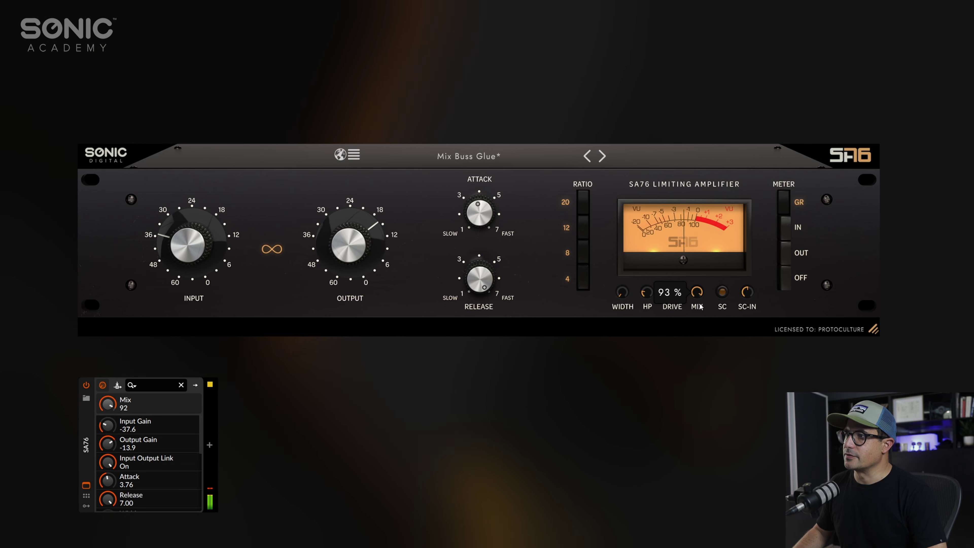
pyautogui.moveTo(699, 305); pyautogui.dragTo(700, 340)
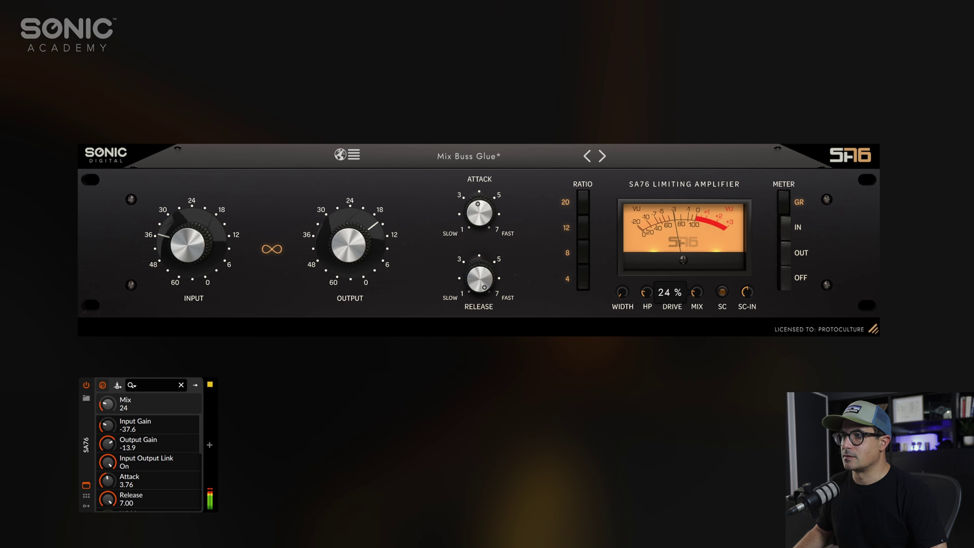
pyautogui.click(675, 299)
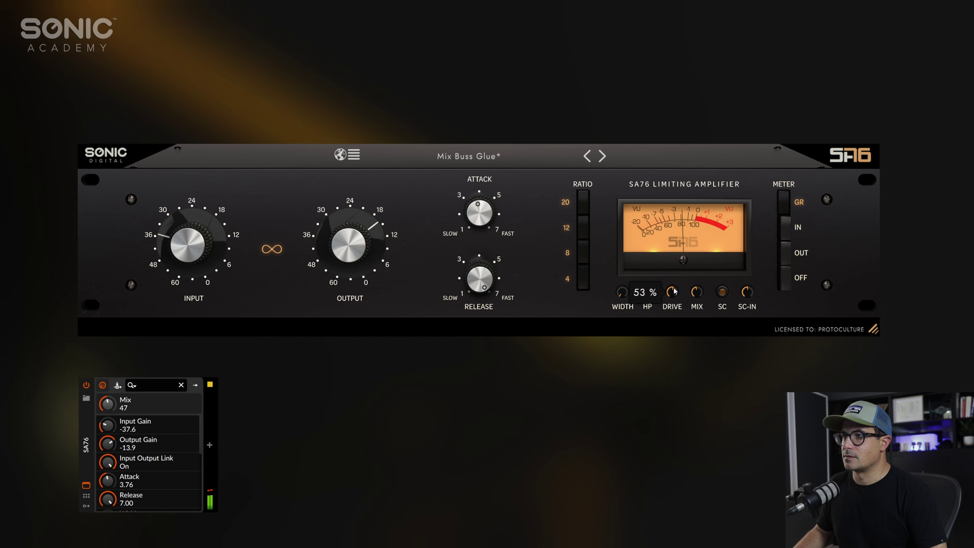
pyautogui.scroll(-1, 675, 299)
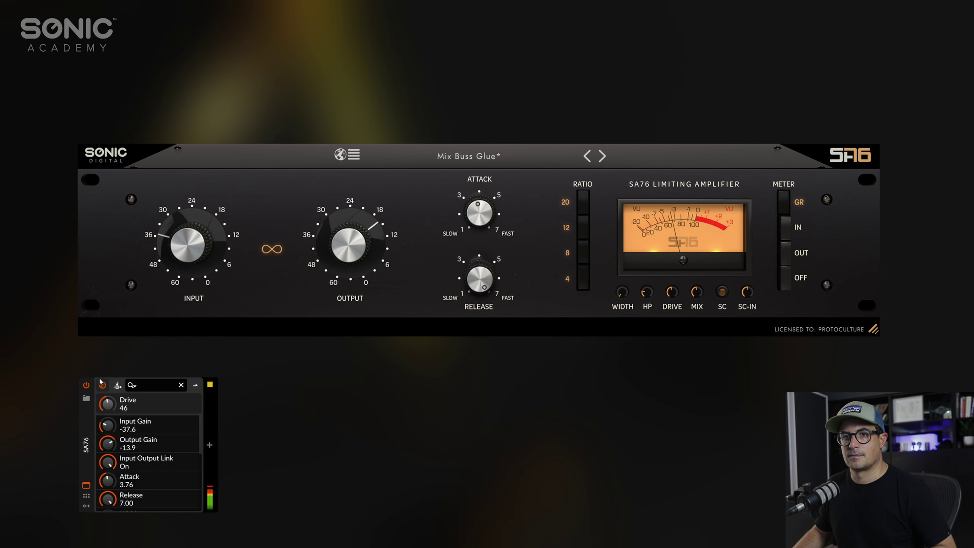
# - Toggle the compressor off and on twice to compare dry and compressed drums
pyautogui.click(86, 385)
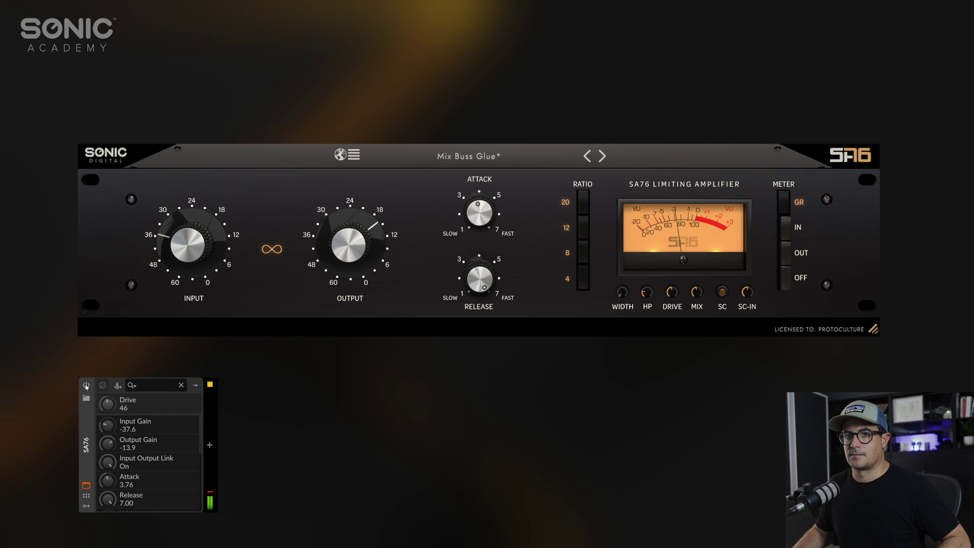
pyautogui.click(86, 385)
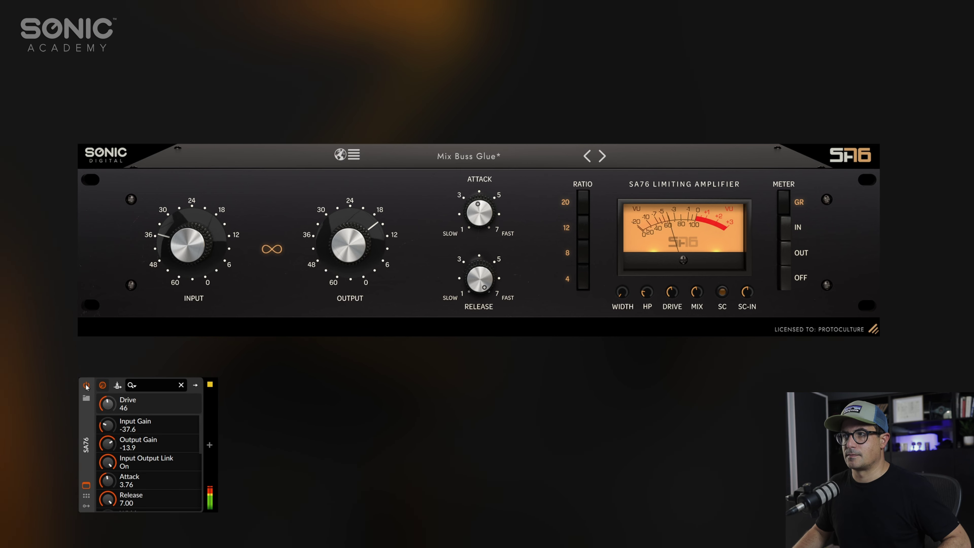
pyautogui.click(86, 385)
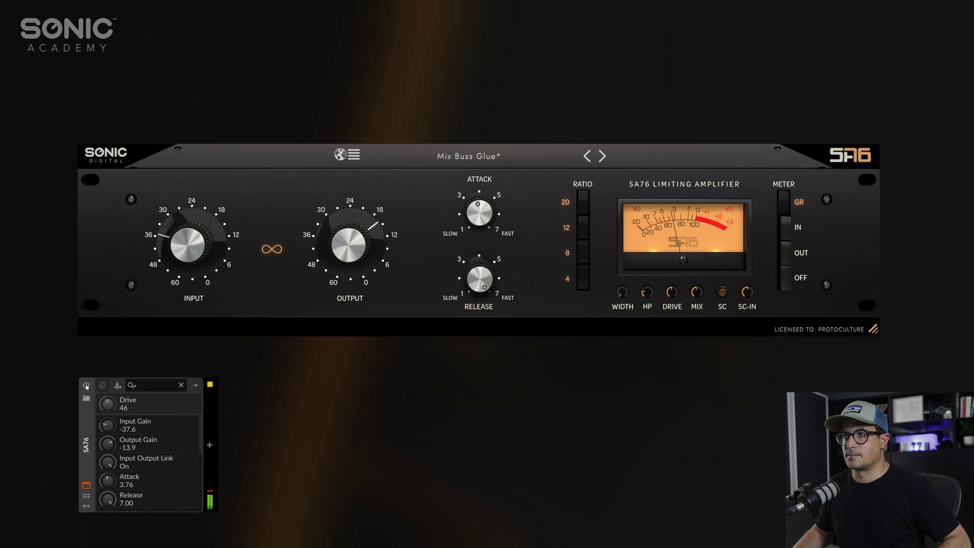
pyautogui.click(86, 385)
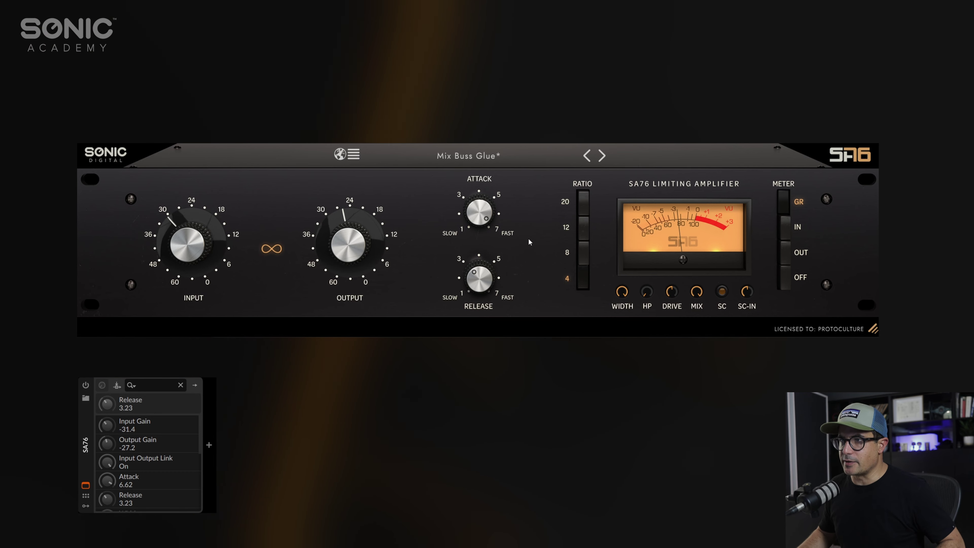
# - Power the compressor back on and set its release knob to 7.00
pyautogui.moveTo(462, 227)
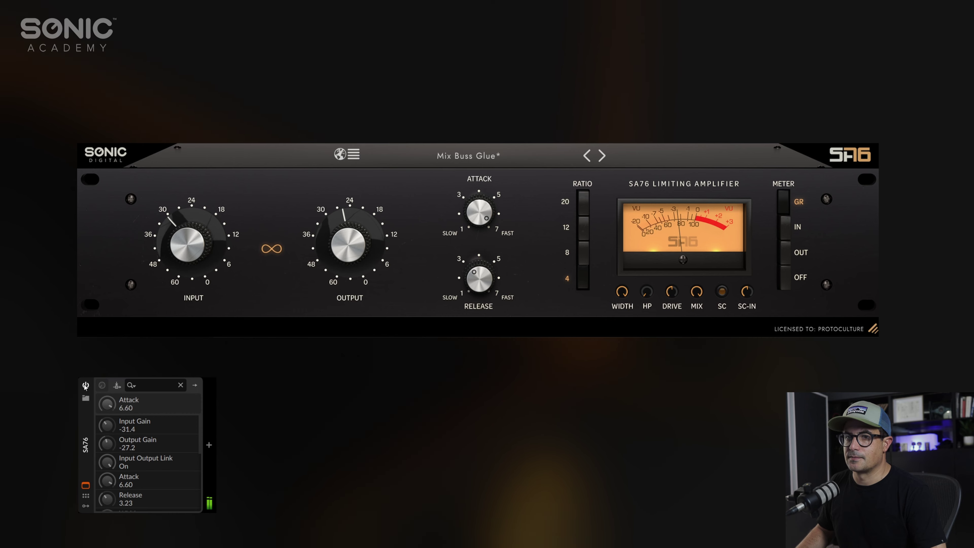
pyautogui.click(85, 385)
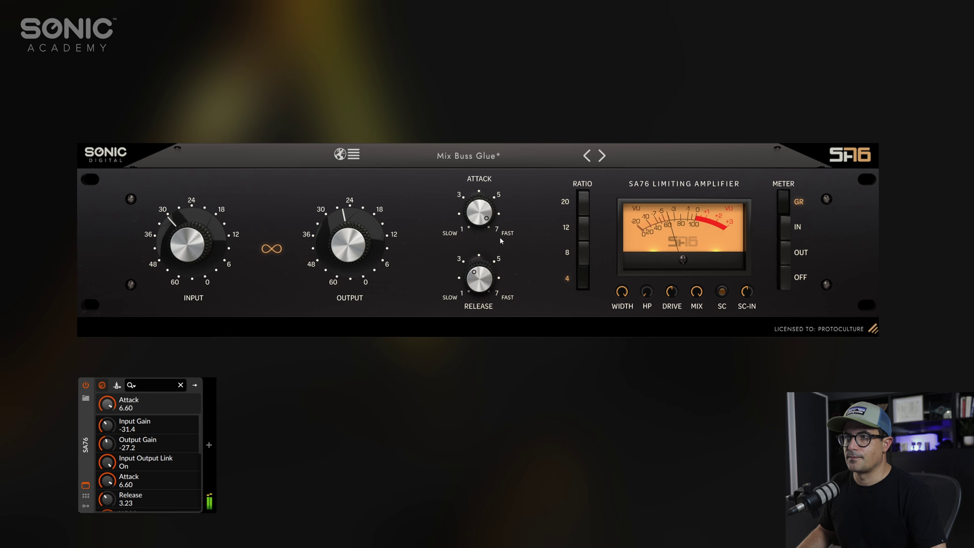
pyautogui.moveTo(480, 294)
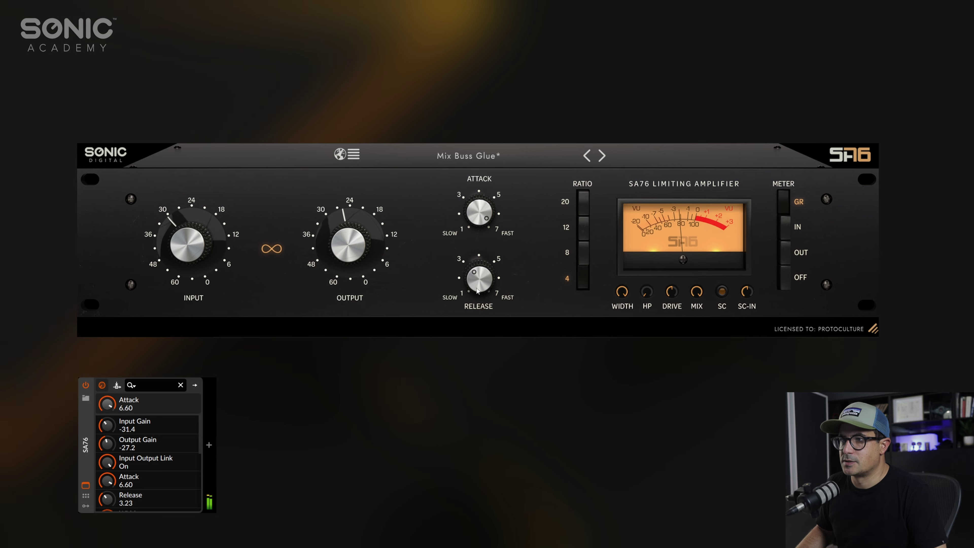
pyautogui.moveTo(488, 244); pyautogui.dragTo(489, 325)
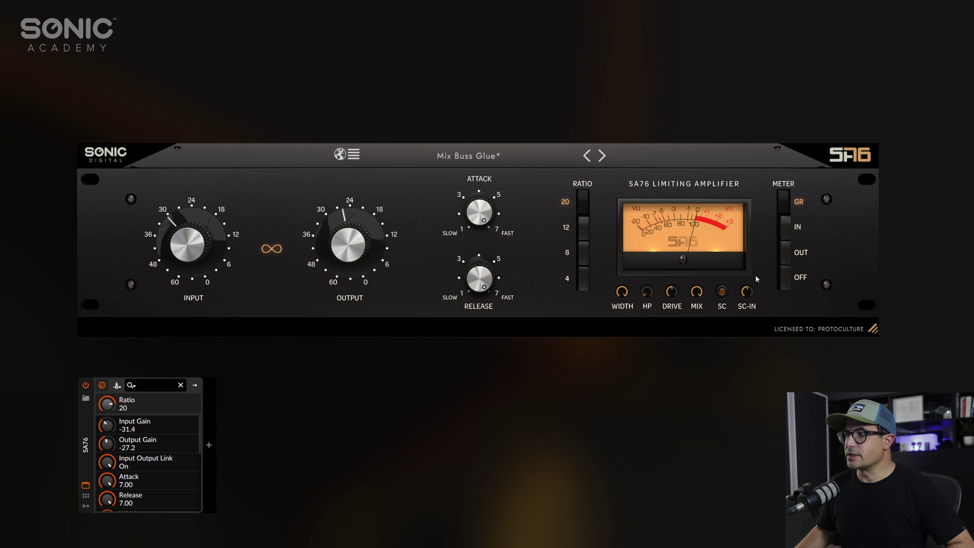
# - Route the Drum Machine track into the compressor's sidechain input
pyautogui.click(116, 386)
pyautogui.click(150, 410)
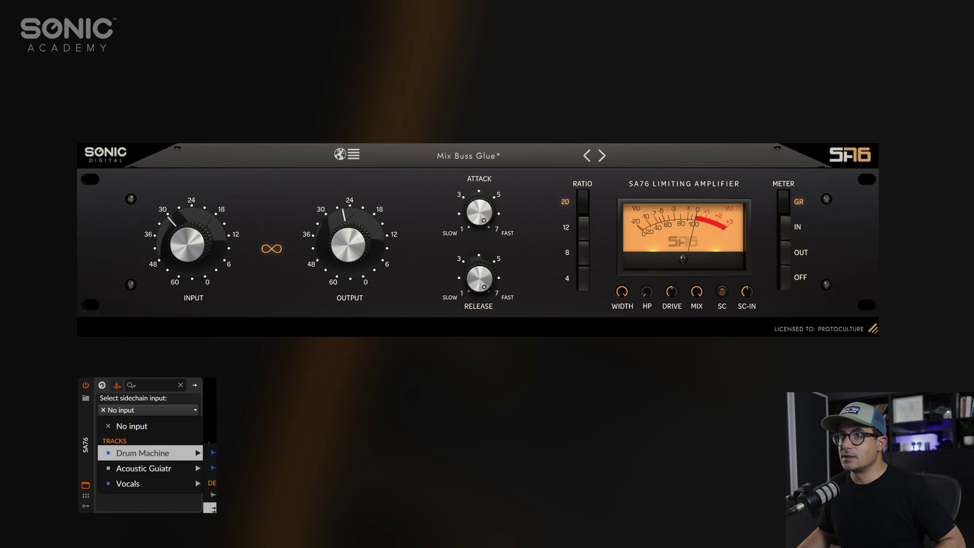
pyautogui.press('Escape')
pyautogui.press('Escape')
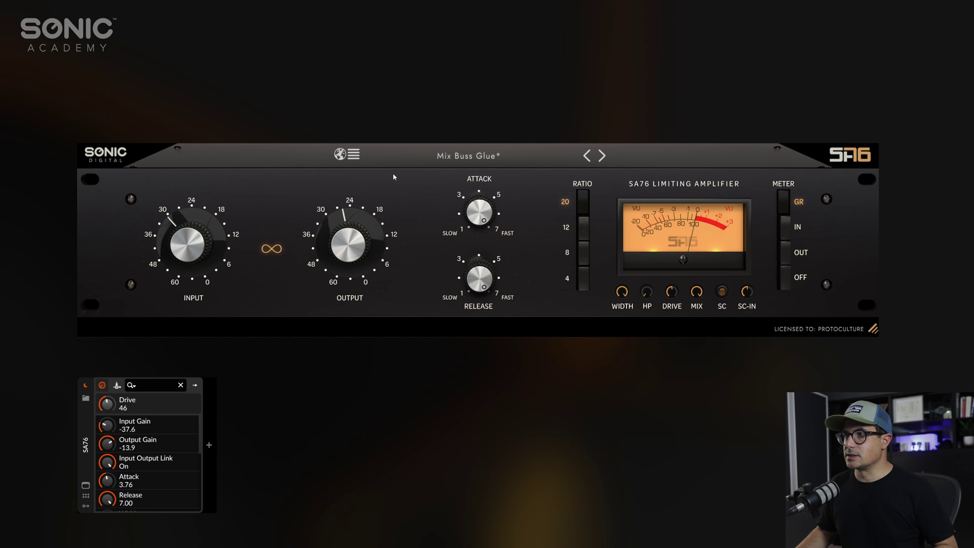
# - Play, stop and replay the track to hear the sidechained compression
pyautogui.press('space')
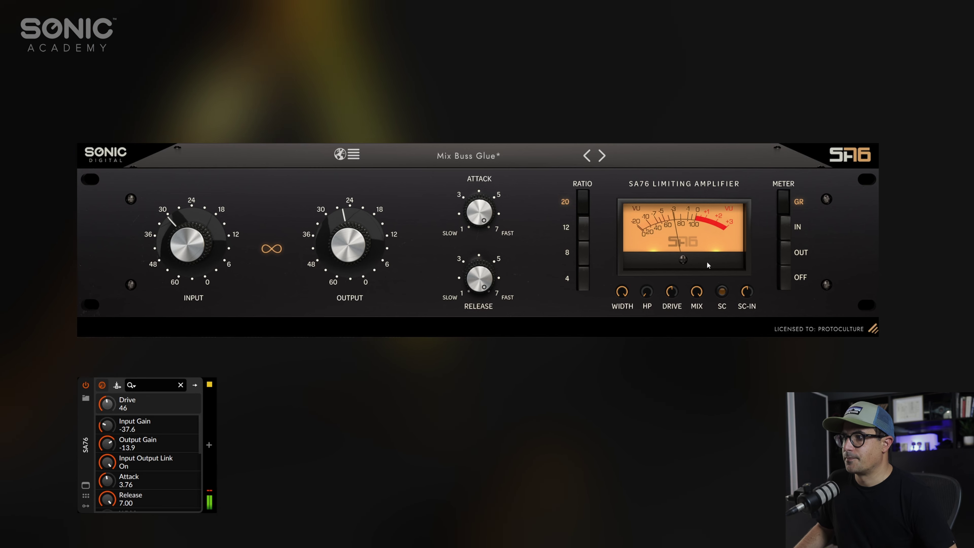
pyautogui.press('space')
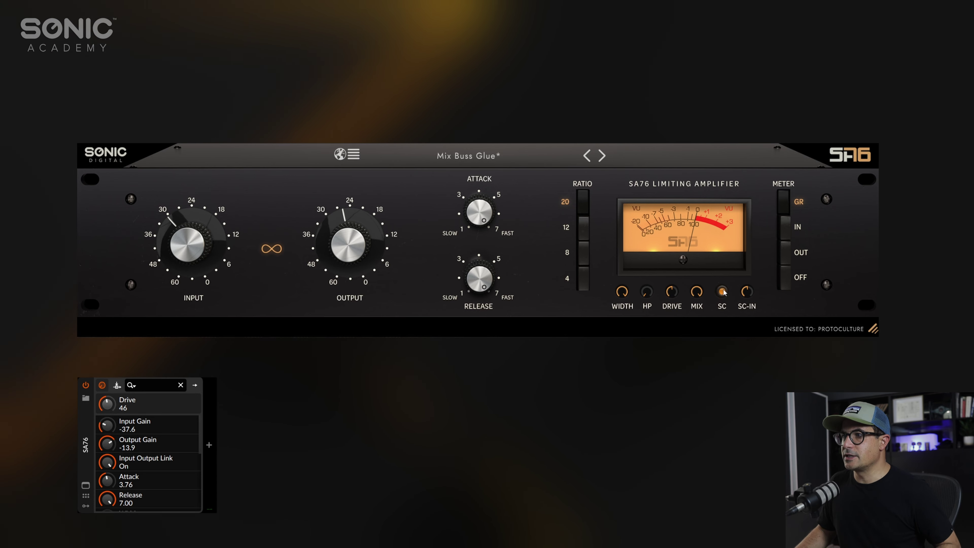
pyautogui.press('space')
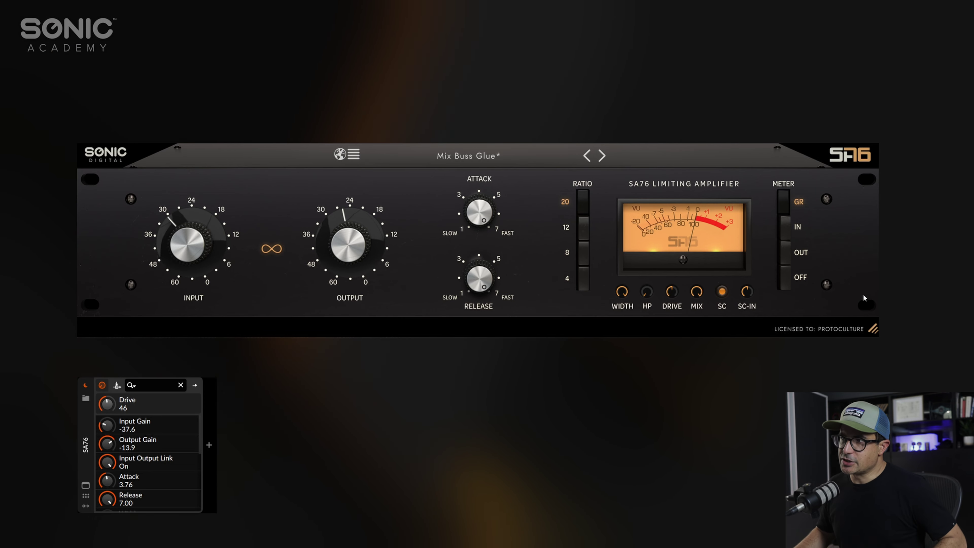
# - Set a 4:1 ratio and lower the input gain to about -38 dB
pyautogui.moveTo(749, 292)
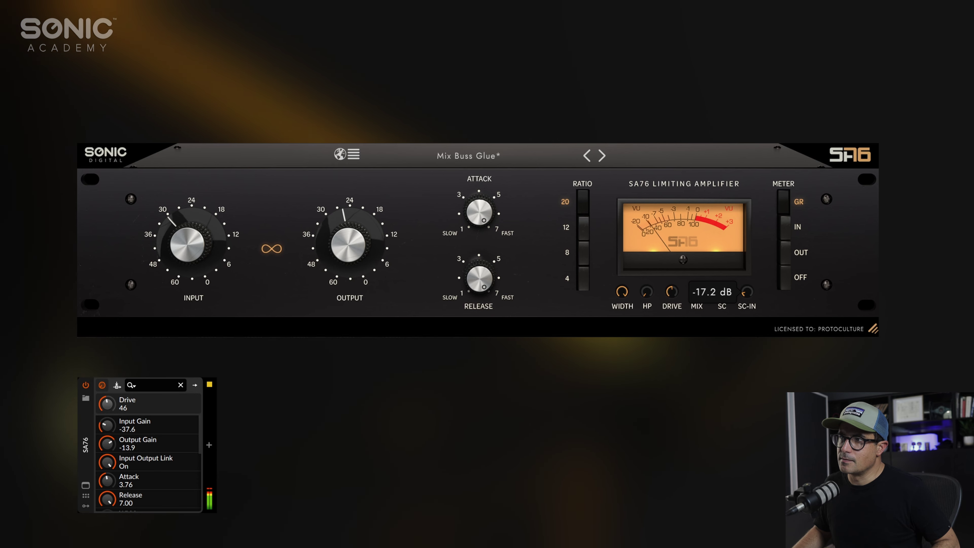
pyautogui.click(584, 270)
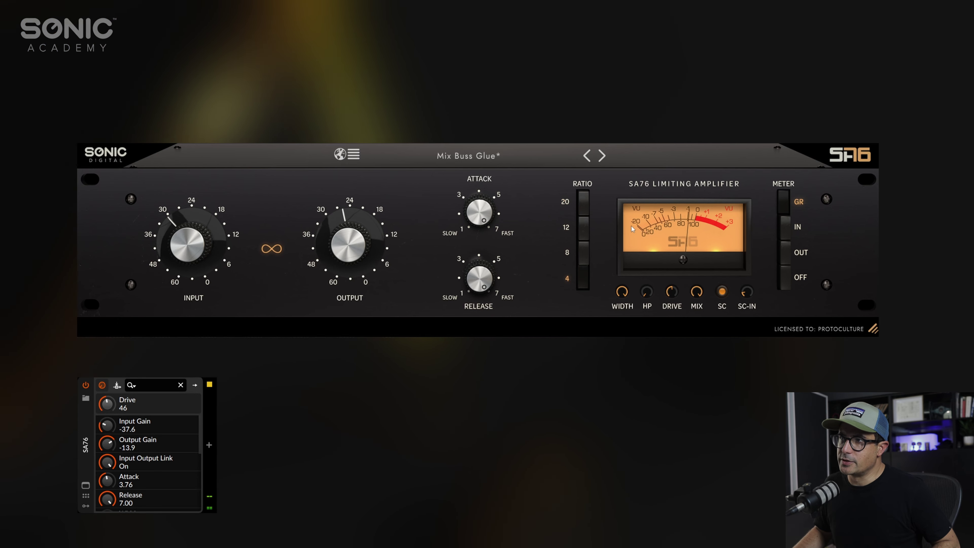
pyautogui.moveTo(353, 255)
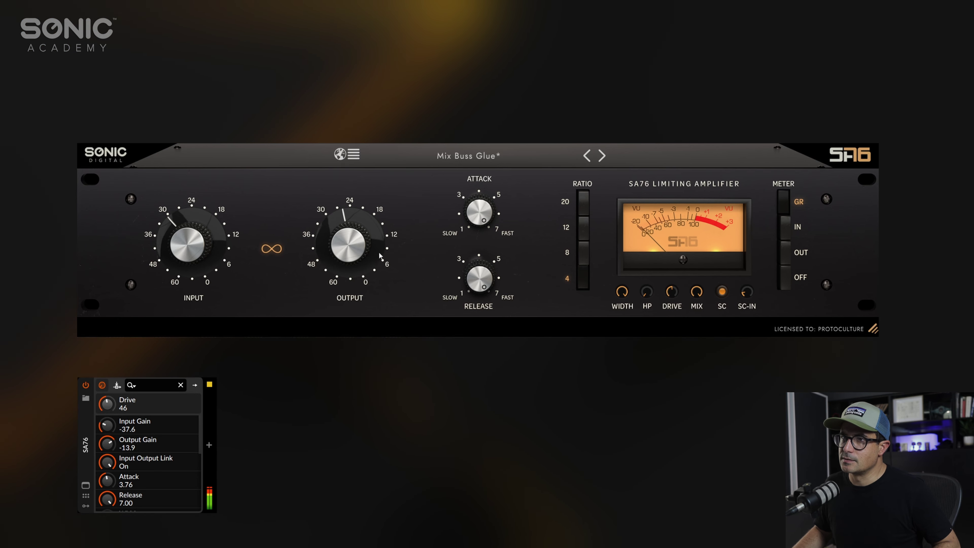
pyautogui.moveTo(188, 257); pyautogui.dragTo(190, 268)
# - Raise the output slightly and shorten the release to about 1.69
pyautogui.moveTo(349, 246)
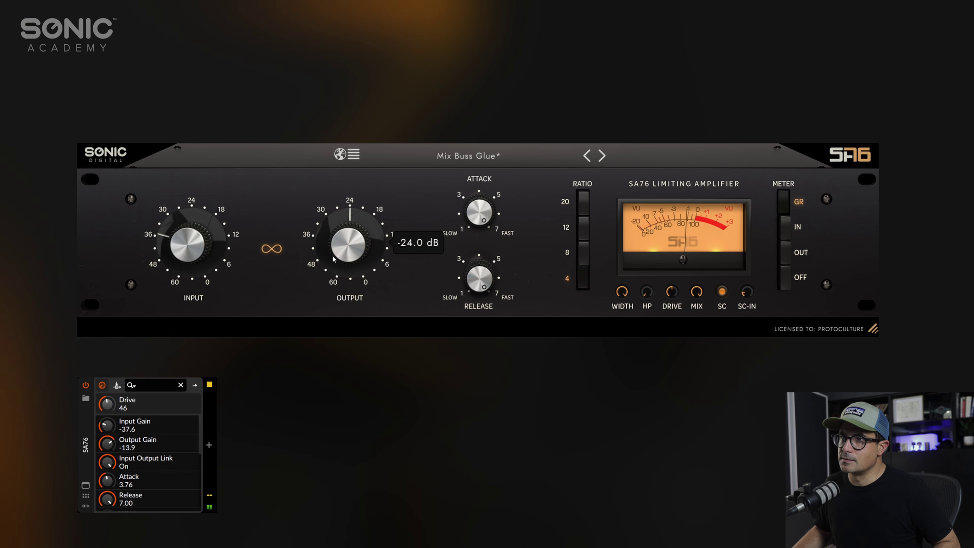
pyautogui.moveTo(348, 246); pyautogui.dragTo(349, 239)
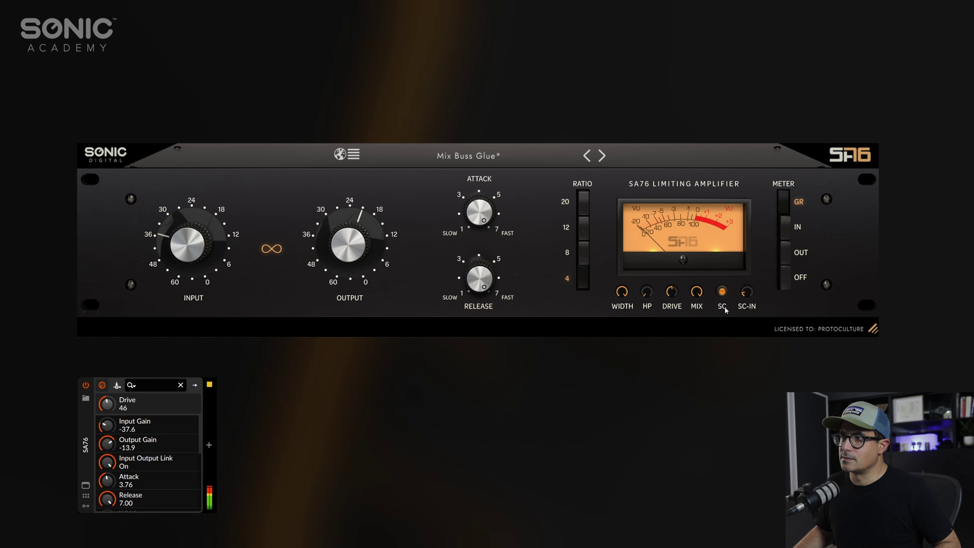
pyautogui.moveTo(748, 295)
pyautogui.moveTo(484, 284)
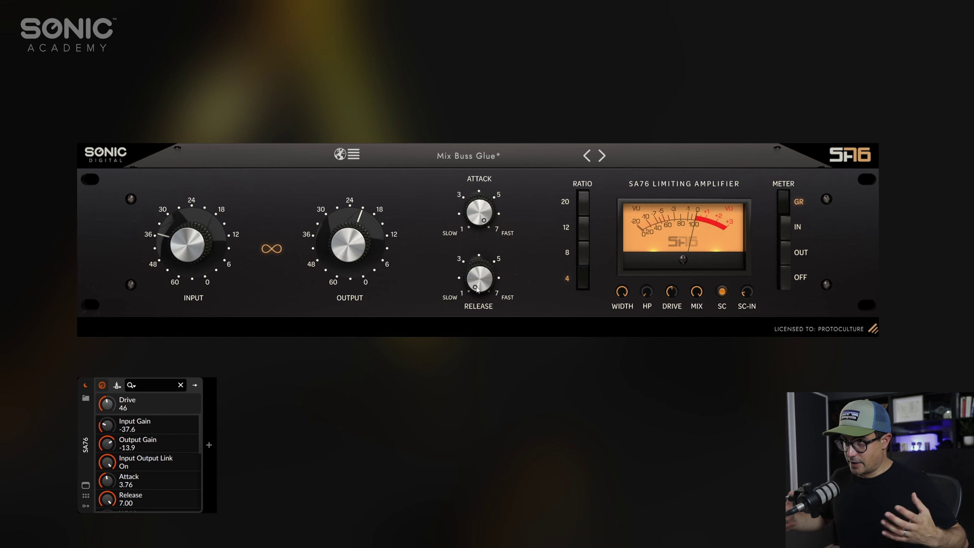
pyautogui.moveTo(477, 289); pyautogui.dragTo(499, 220)
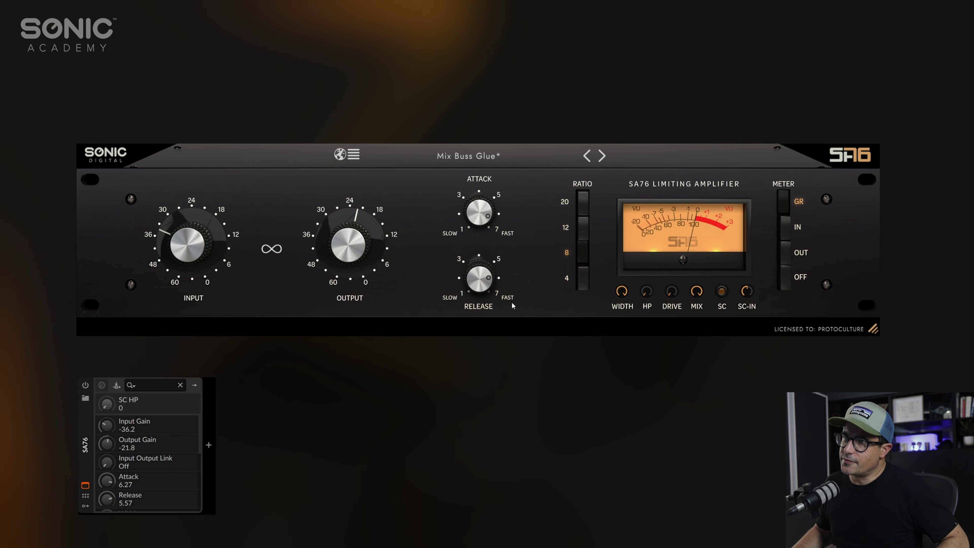
# - Show the vocal SA76 at 8:1 ratio, input -36.2 dB and output -21.8 dB
pyautogui.moveTo(475, 290)
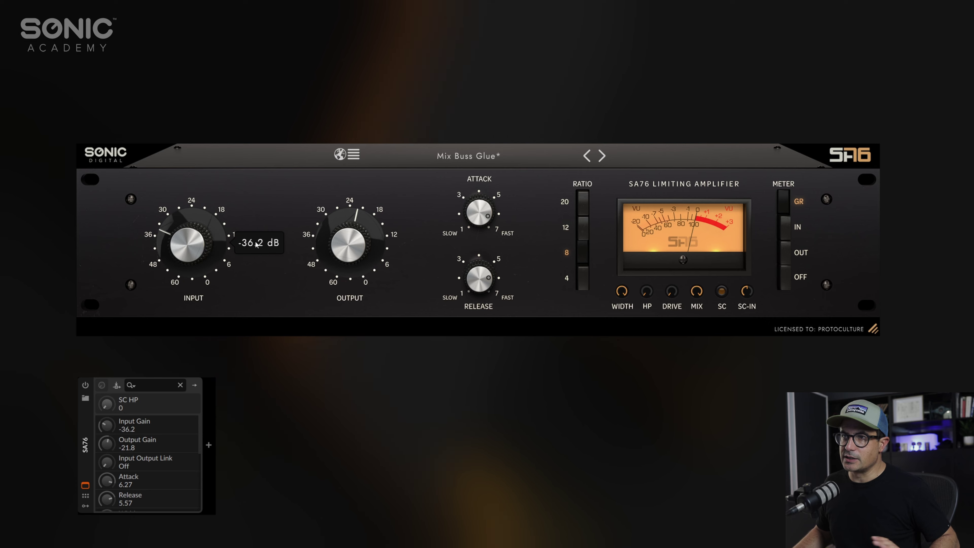
pyautogui.moveTo(356, 252)
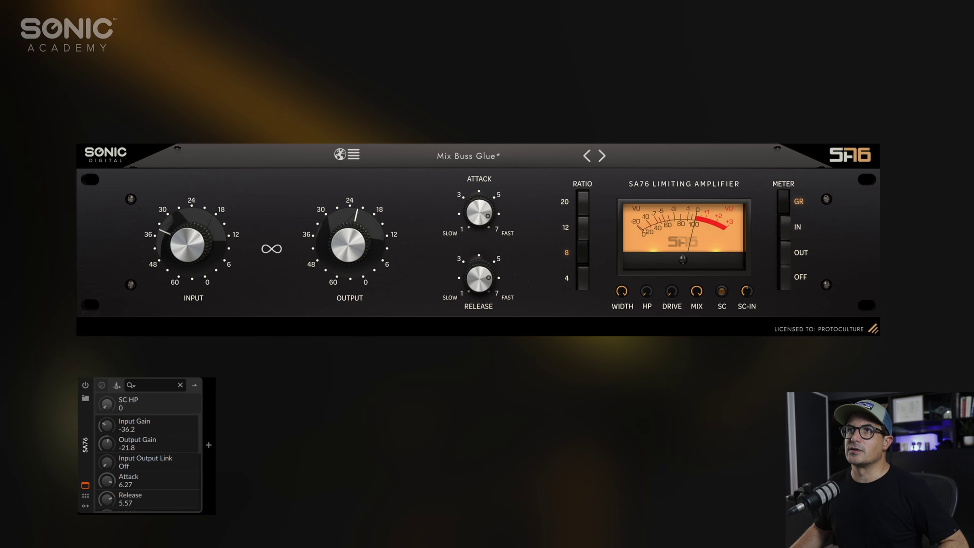
# - Toggle the vocal compressor on and off to compare dry and compressed, ending on
pyautogui.click(86, 384)
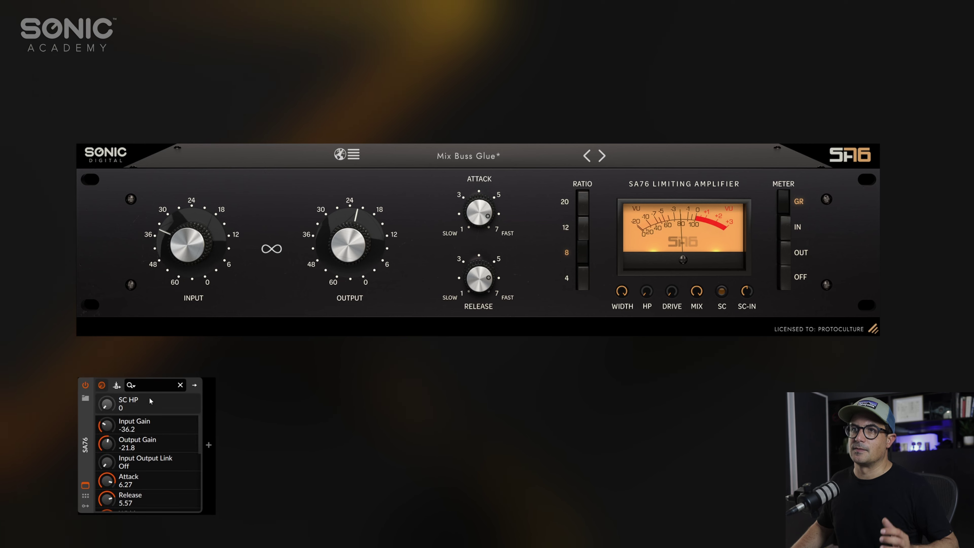
pyautogui.click(87, 385)
pyautogui.click(86, 385)
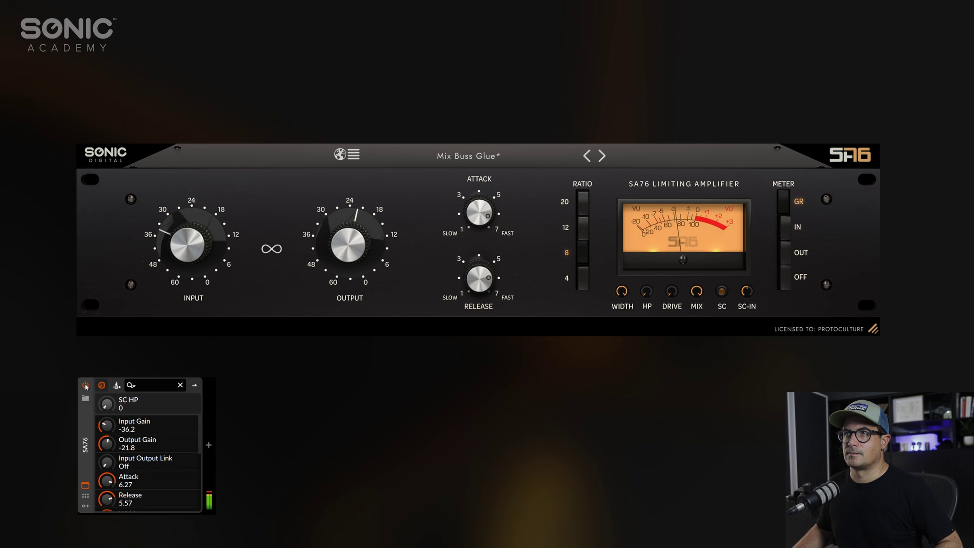
pyautogui.click(86, 386)
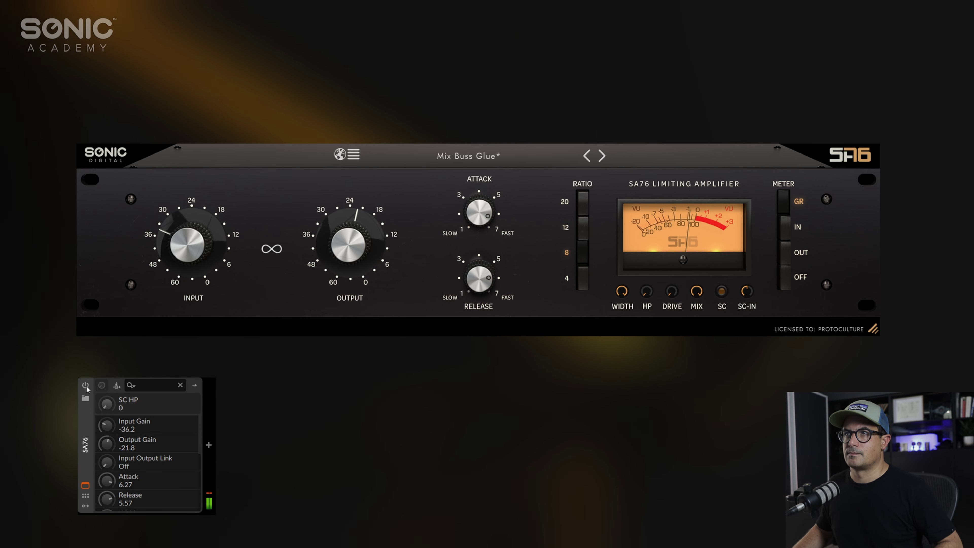
pyautogui.click(86, 386)
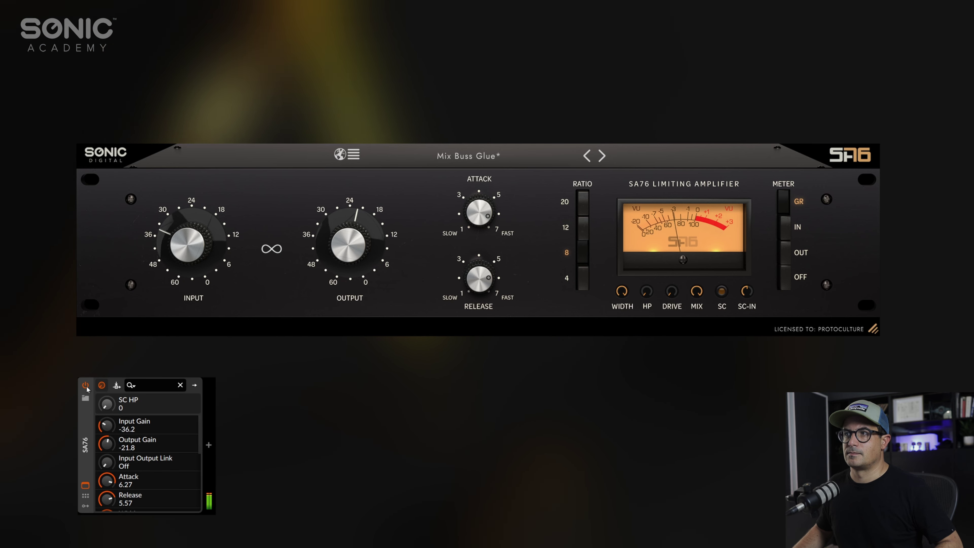